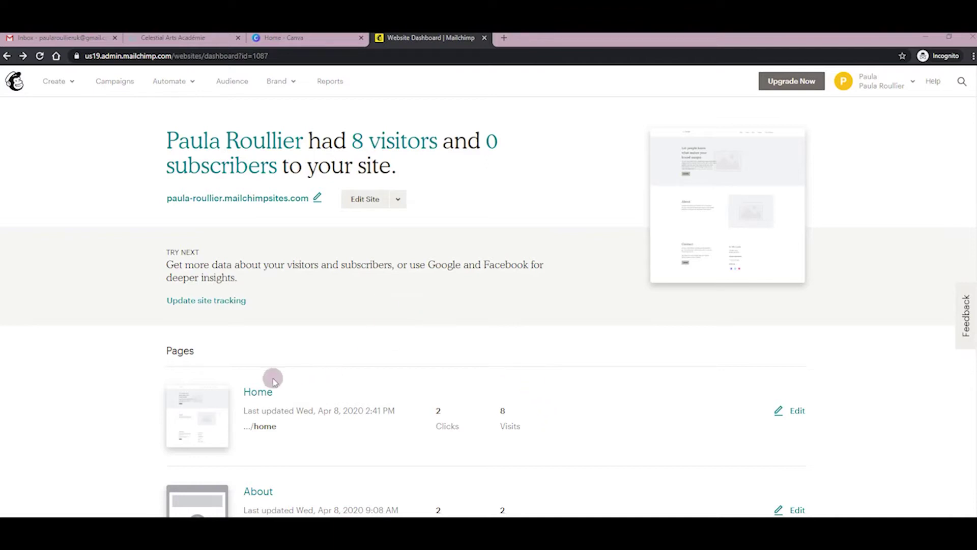
# Open the Home page of the site for editing and look over its hero section.
pyautogui.click(260, 393)
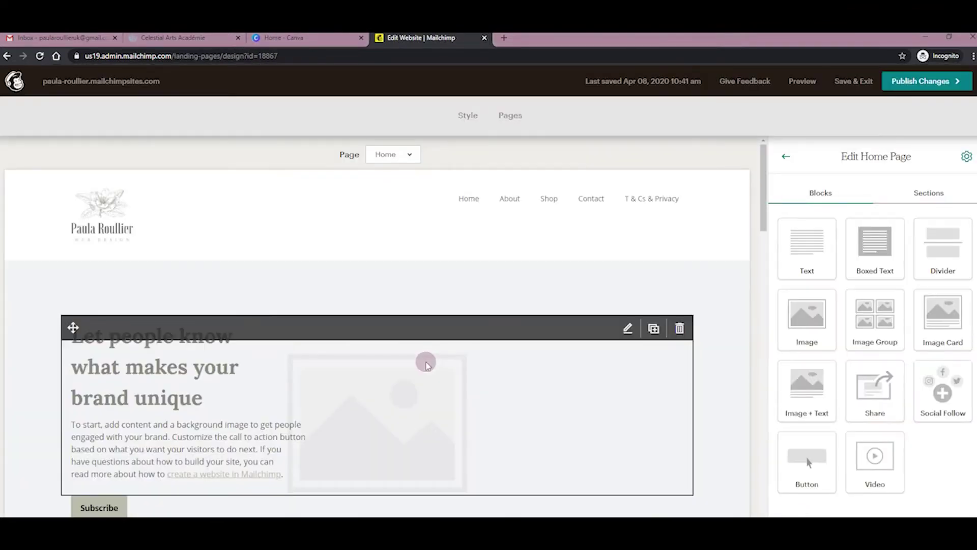
pyautogui.scroll(-3, 408, 327)
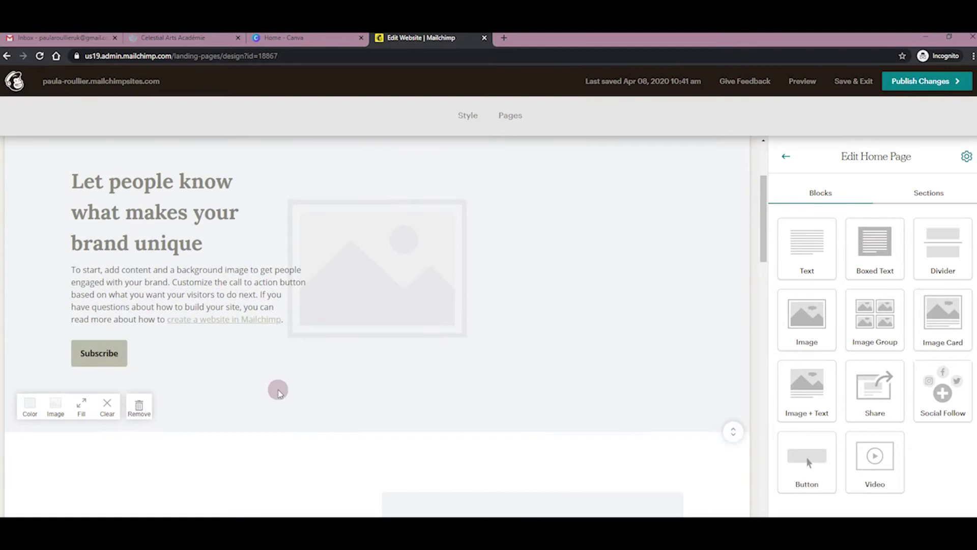
pyautogui.scroll(3, 72, 303)
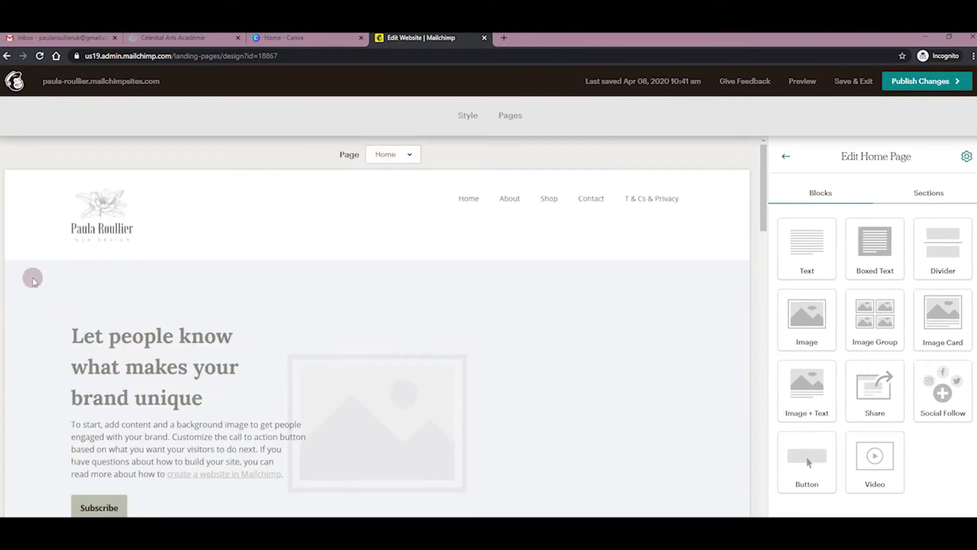
# Set the background color of the Home page's hero section to No Color.
pyautogui.scroll(-2, 41, 377)
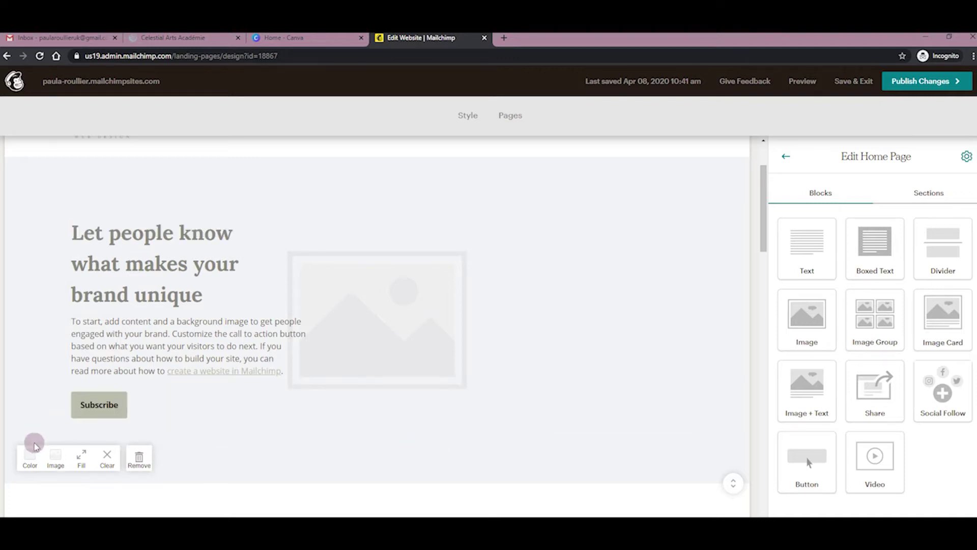
pyautogui.click(29, 457)
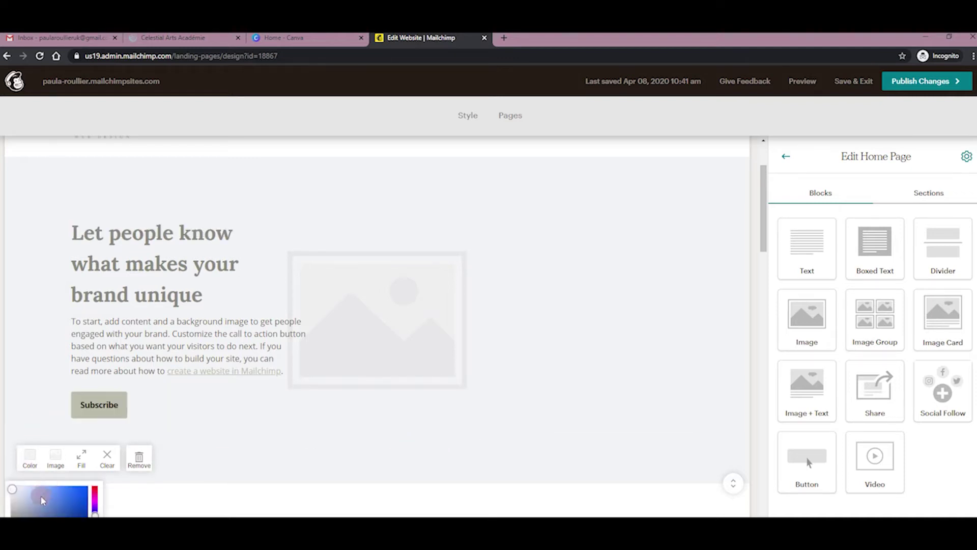
pyautogui.scroll(-2, 41, 496)
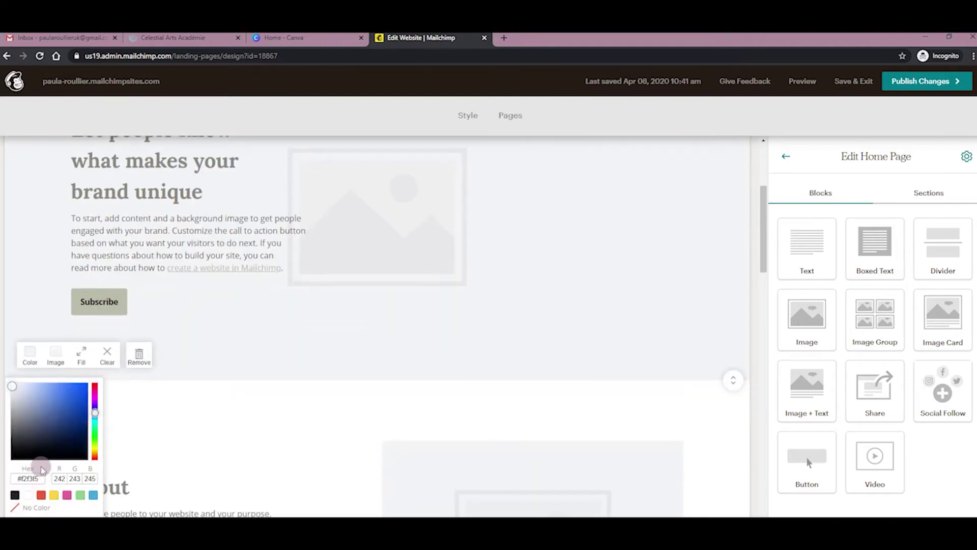
pyautogui.scroll(-1, 43, 469)
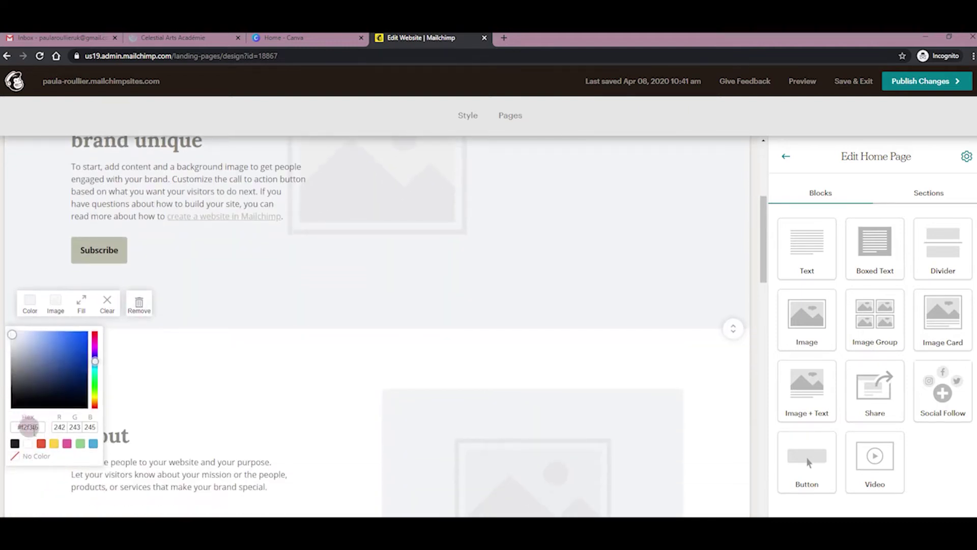
pyautogui.scroll(4, 37, 424)
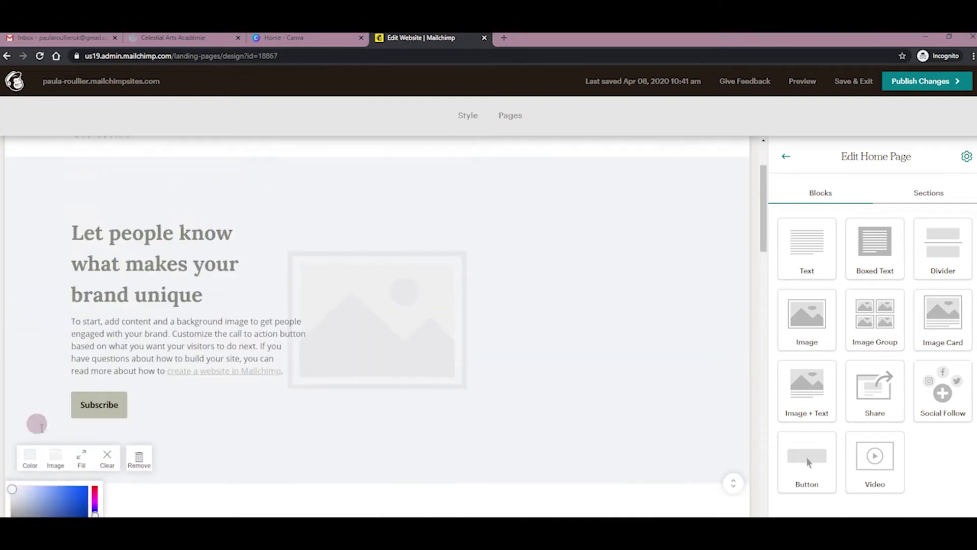
pyautogui.scroll(-3, 153, 453)
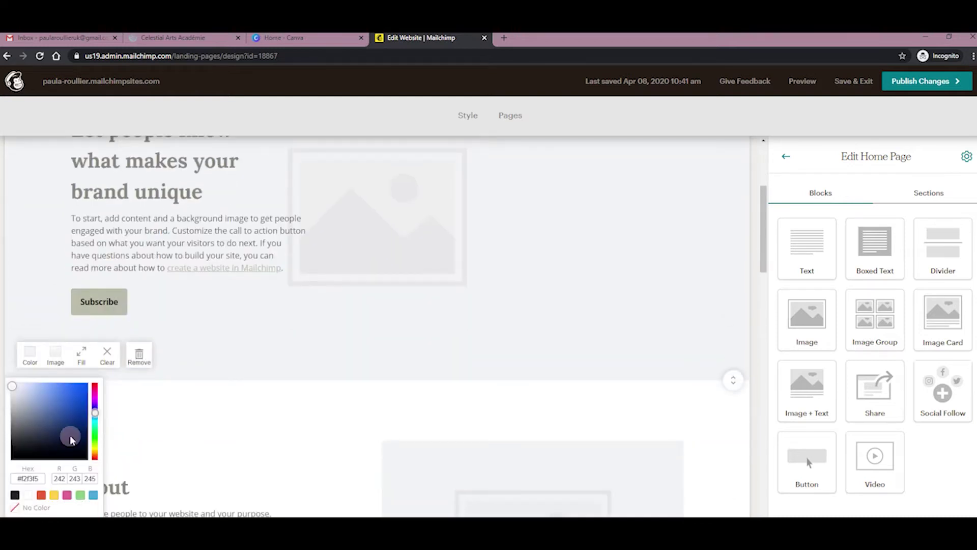
pyautogui.click(37, 507)
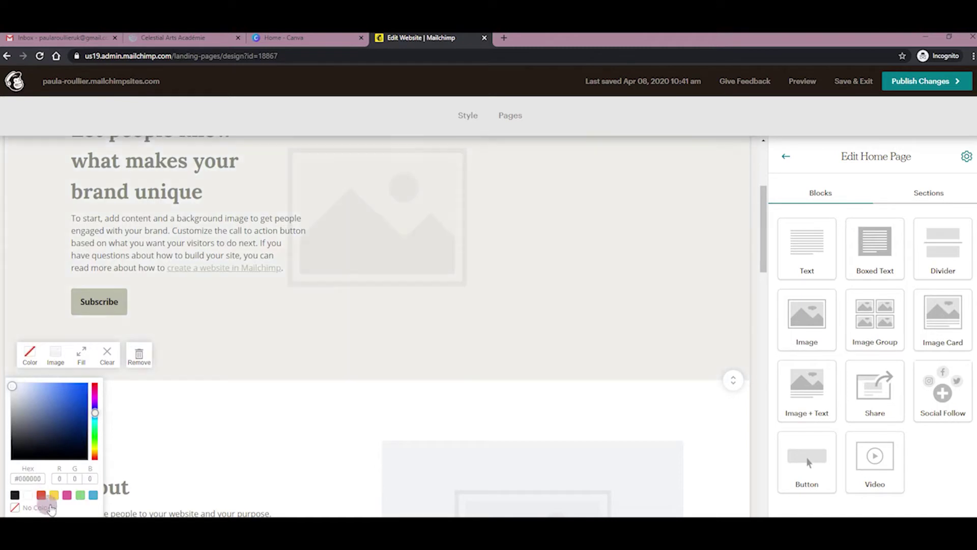
pyautogui.click(271, 340)
pyautogui.scroll(4, 321, 345)
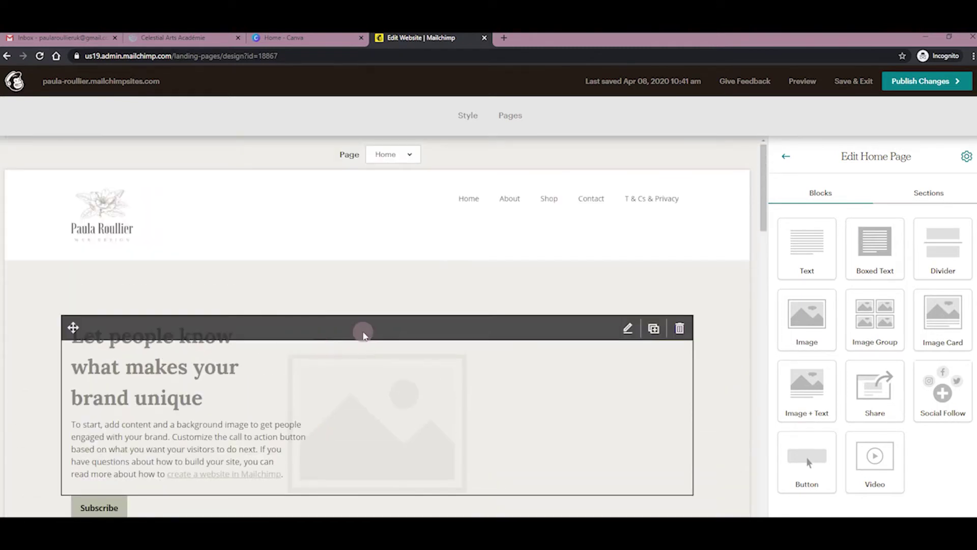
pyautogui.scroll(-1, 392, 305)
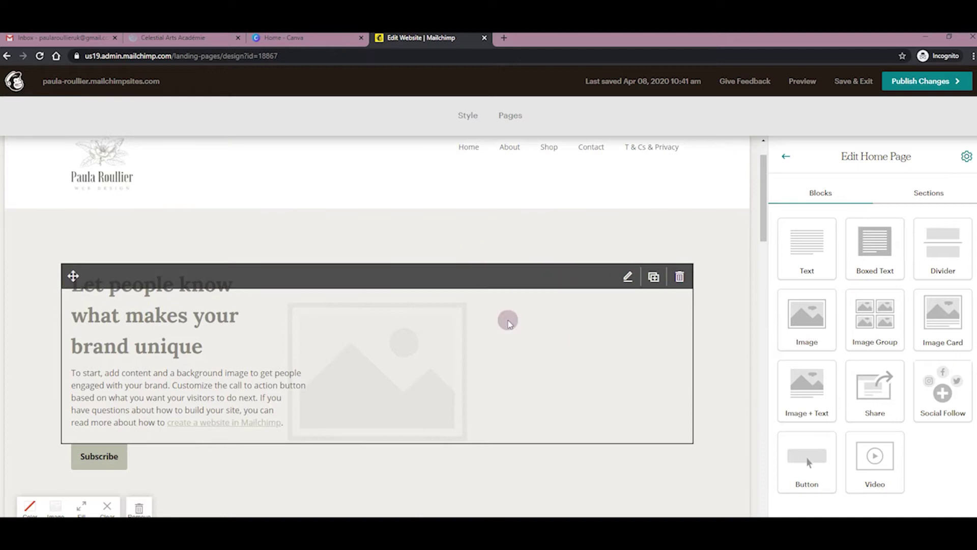
pyautogui.scroll(-1, 509, 321)
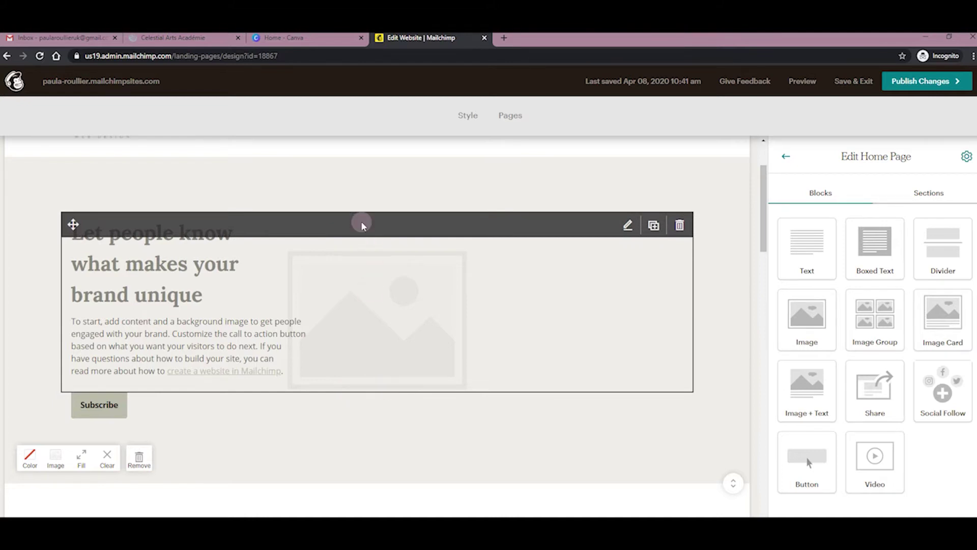
# Switch to Canva and create a new design with custom dimensions of 2400 × 800 px.
pyautogui.click(283, 37)
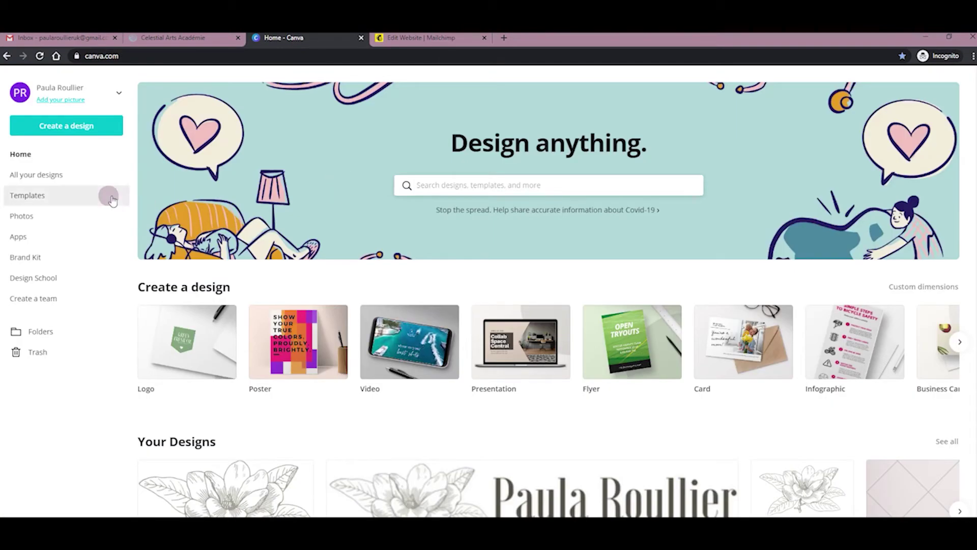
pyautogui.click(62, 129)
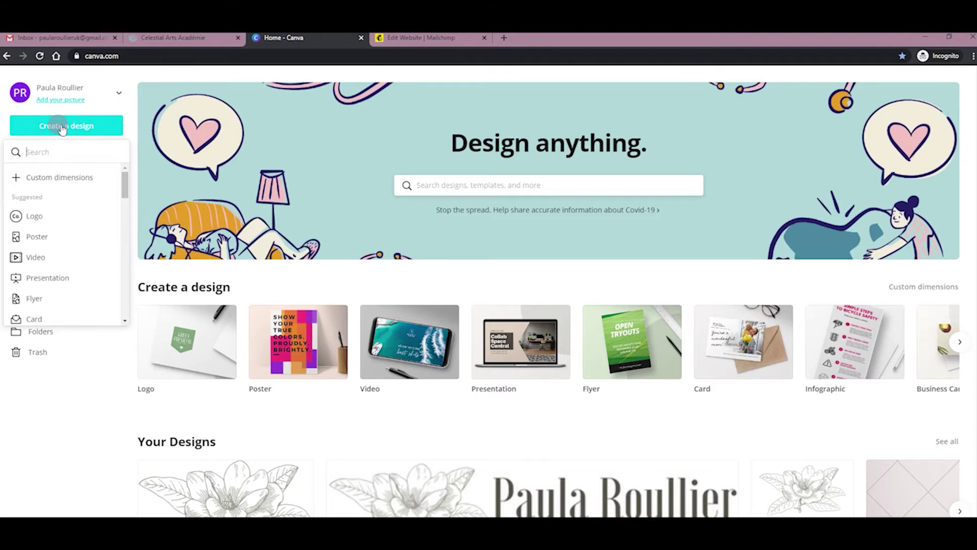
pyautogui.click(67, 178)
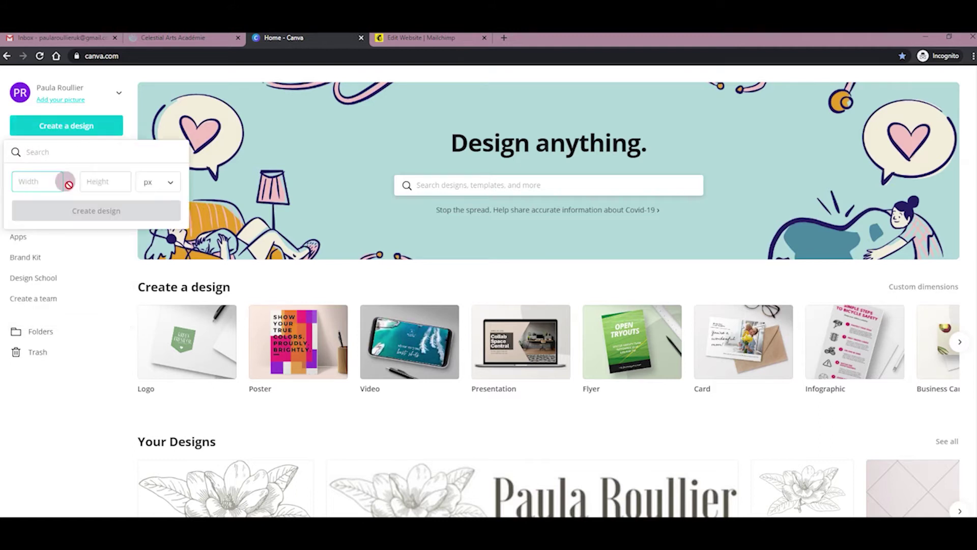
pyautogui.click(39, 186)
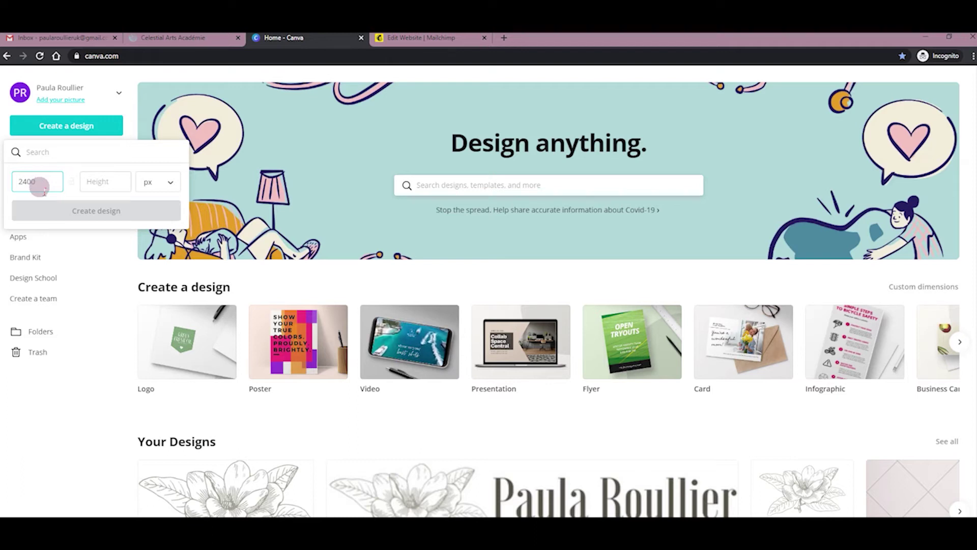
pyautogui.click(114, 183)
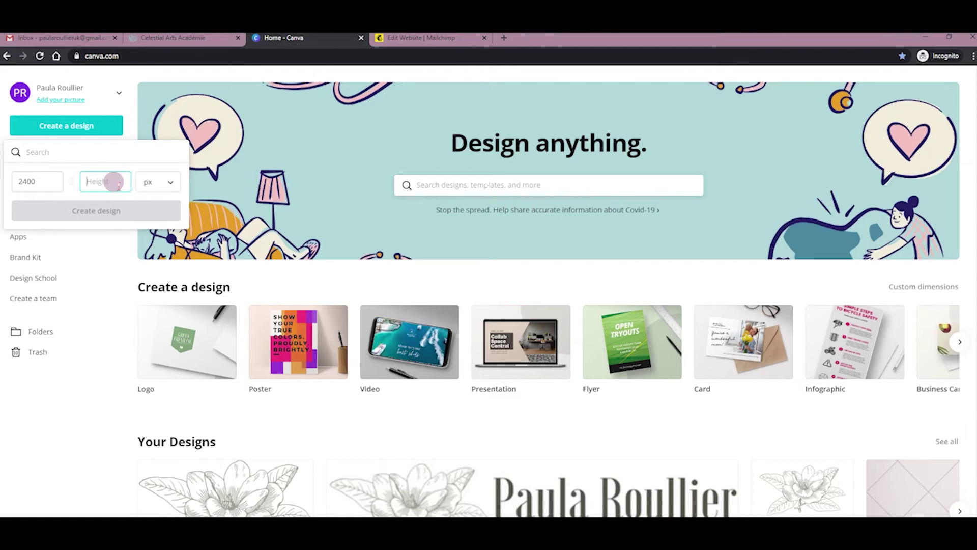
pyautogui.write('800')
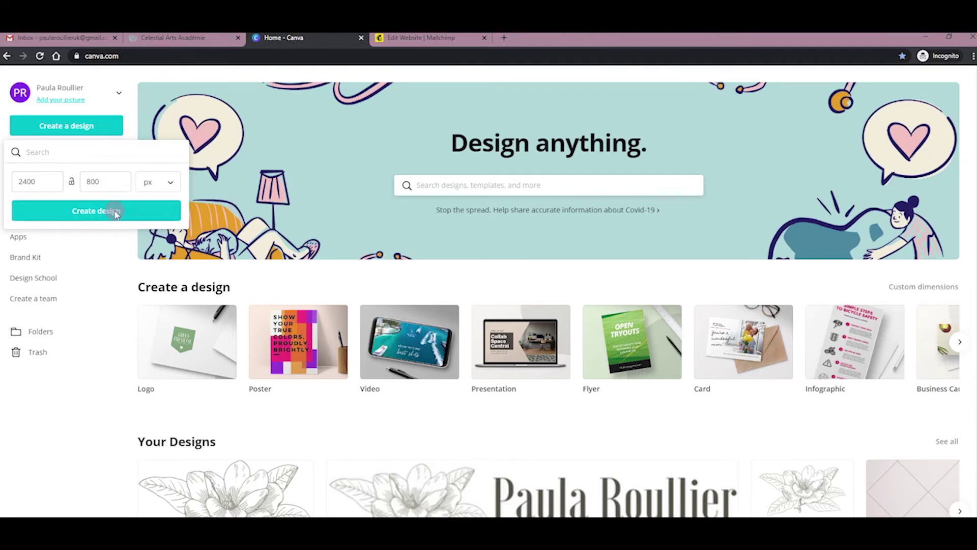
pyautogui.click(118, 211)
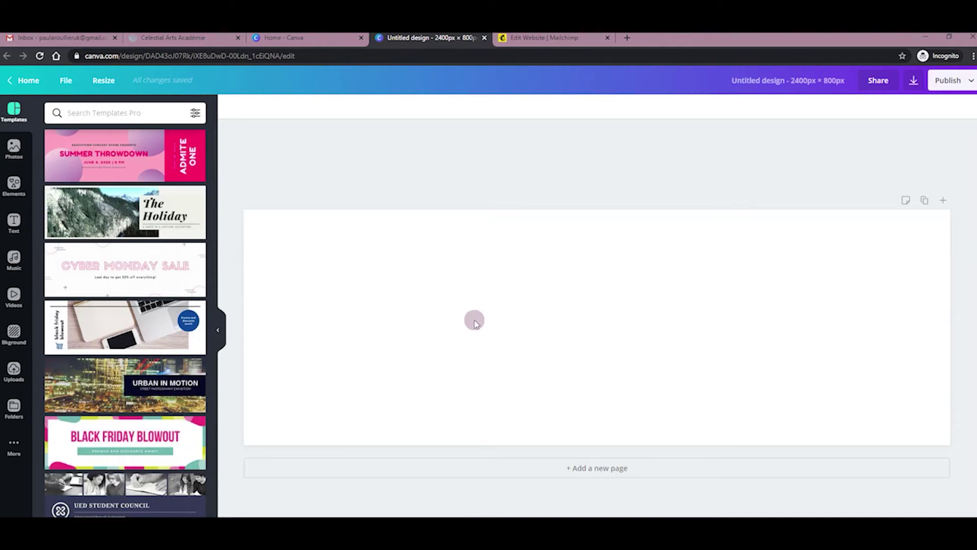
# Search the photos for "natural products" and add the pale pink one with herbs, wooden spoons and mortars to the page.
pyautogui.click(17, 150)
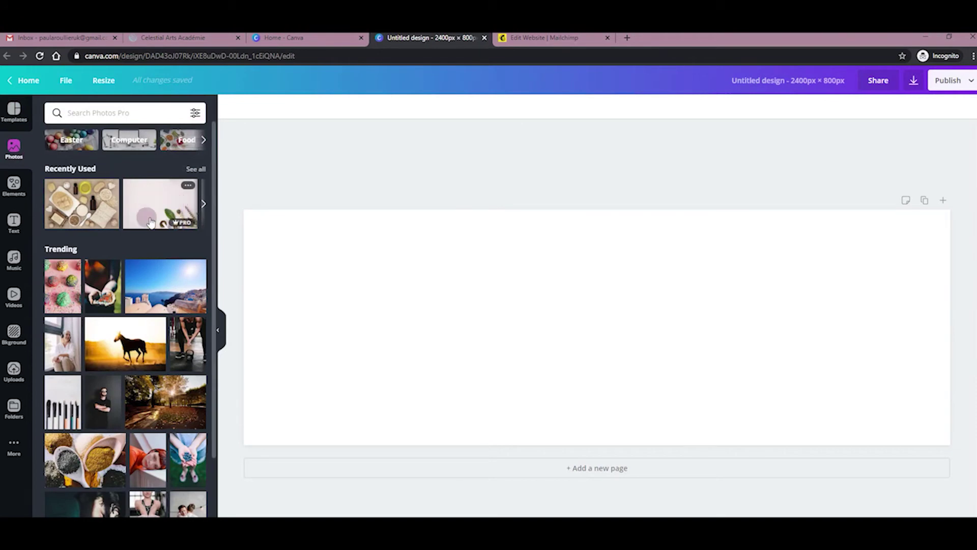
pyautogui.scroll(-7, 151, 222)
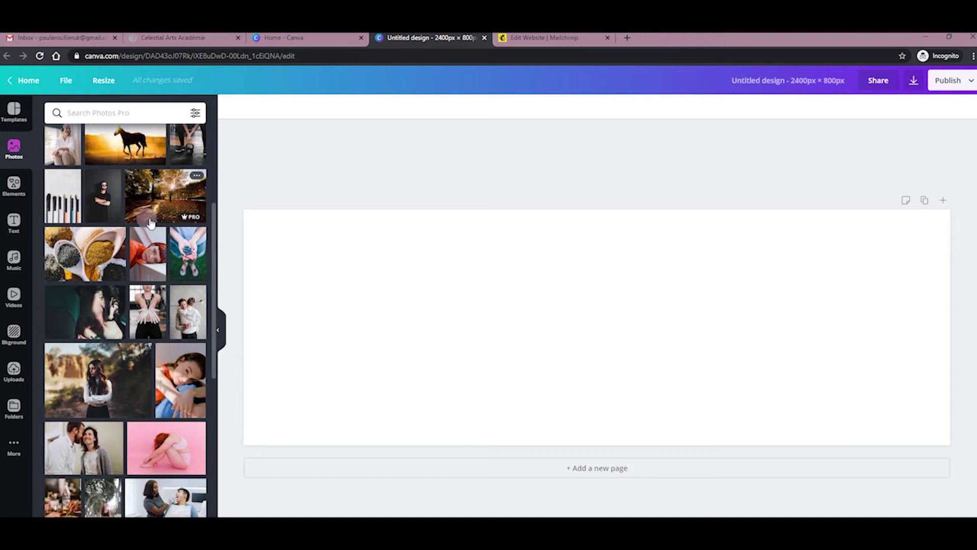
pyautogui.scroll(8, 125, 227)
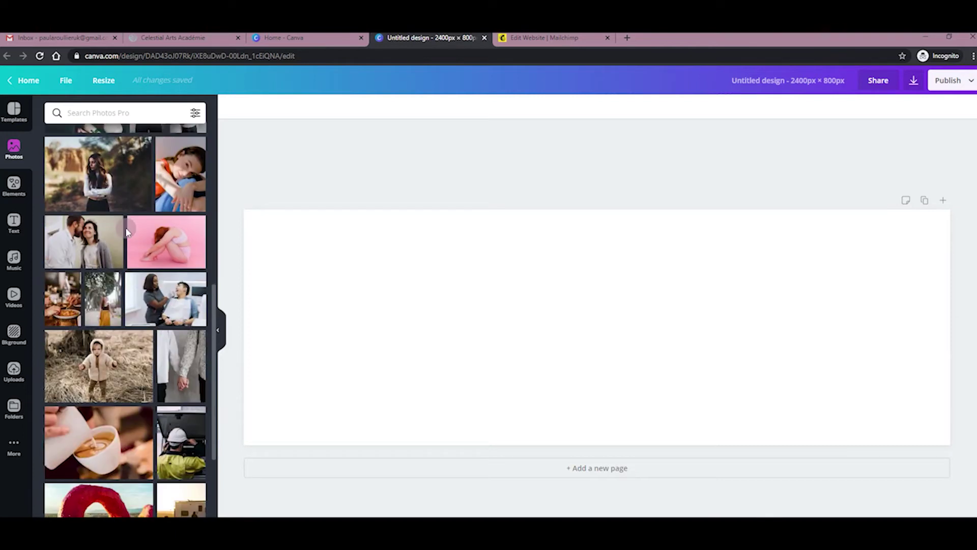
pyautogui.click(101, 111)
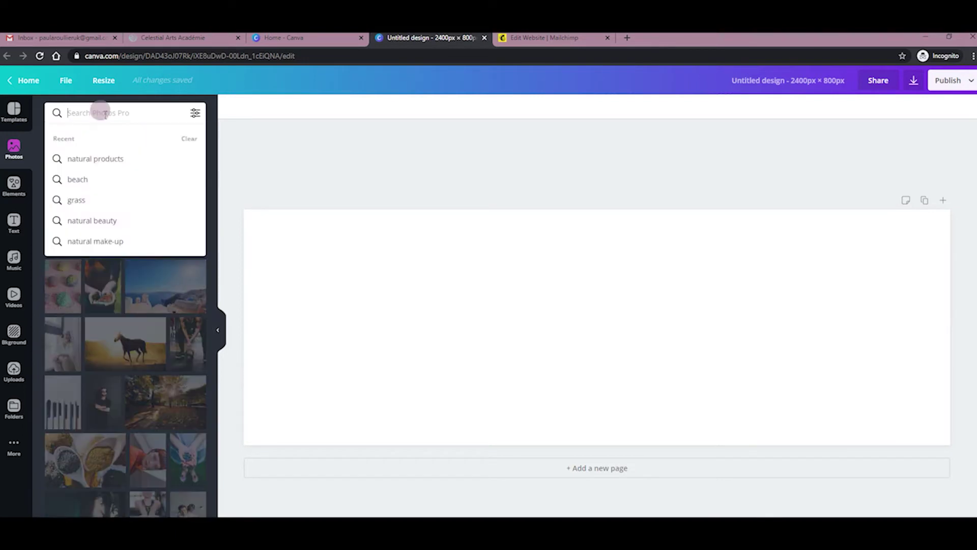
pyautogui.click(97, 158)
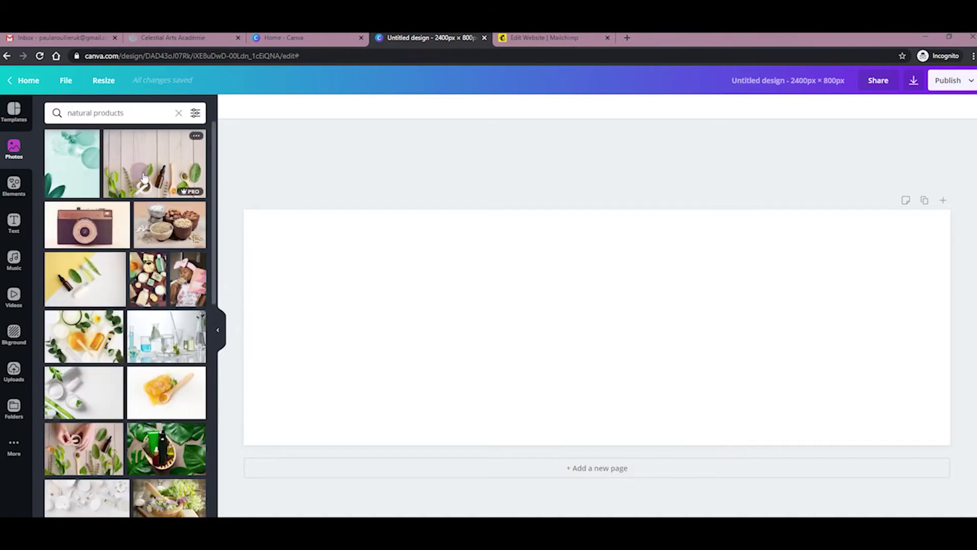
pyautogui.scroll(-3, 144, 177)
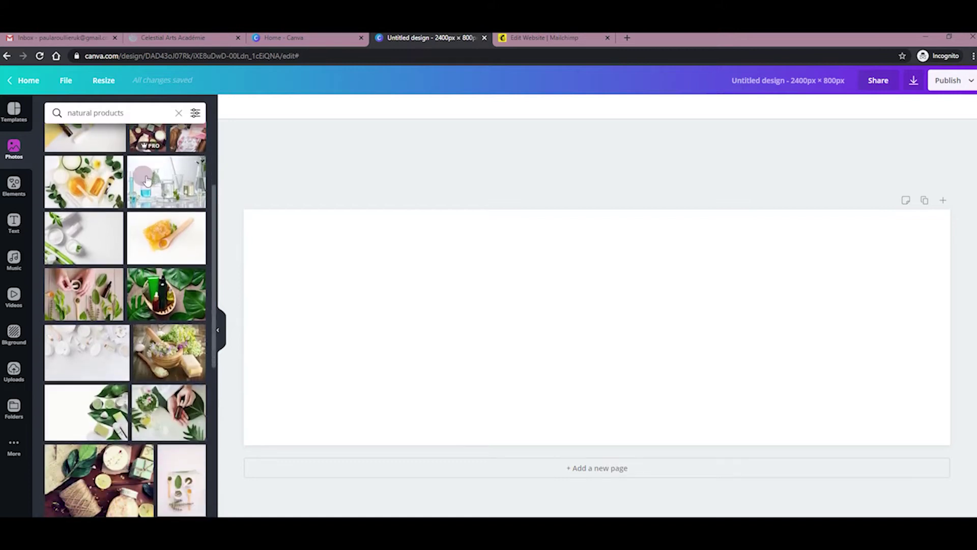
pyautogui.scroll(-3, 147, 181)
pyautogui.scroll(-4, 146, 181)
pyautogui.scroll(-2, 147, 181)
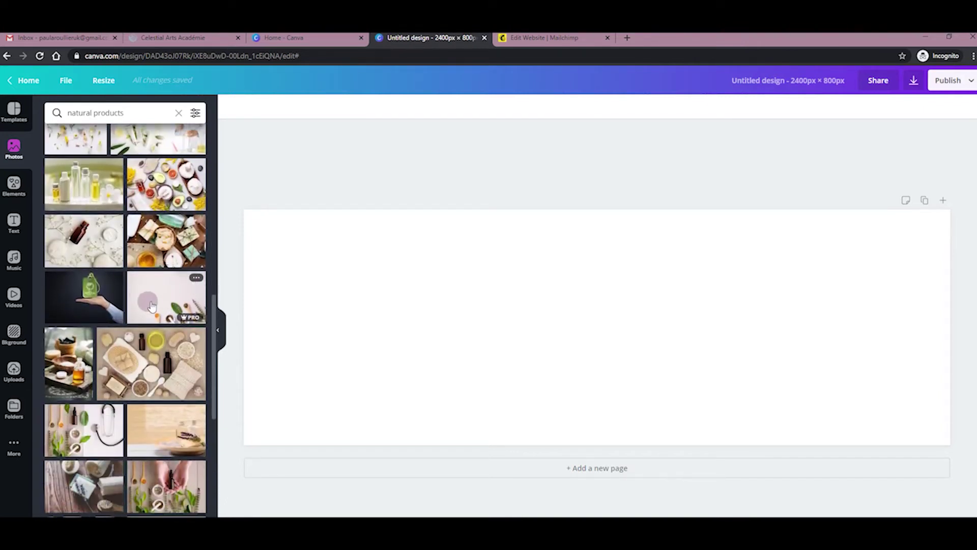
pyautogui.click(161, 303)
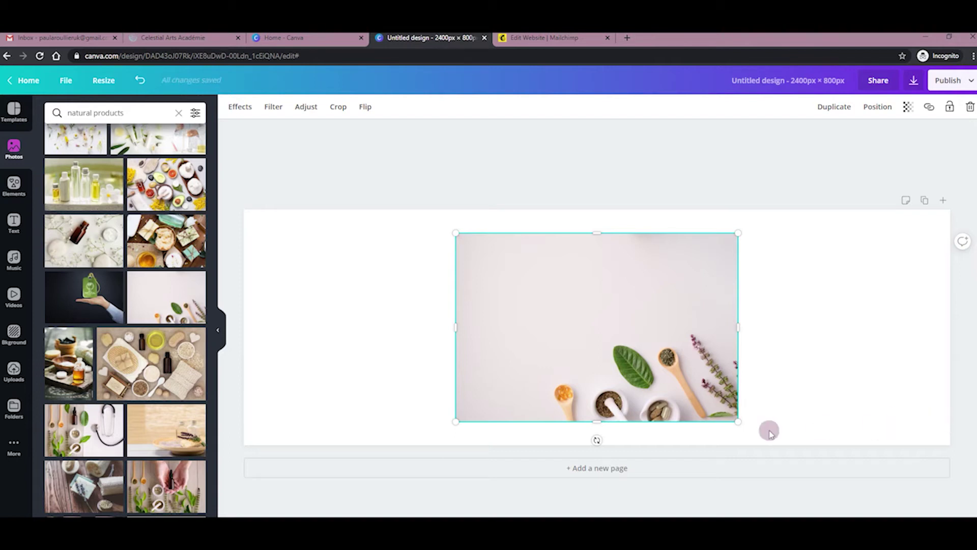
# Enlarge and reposition the herb photo so it fills the whole page, aligned to the page's lower edge.
pyautogui.moveTo(738, 422); pyautogui.dragTo(788, 437)
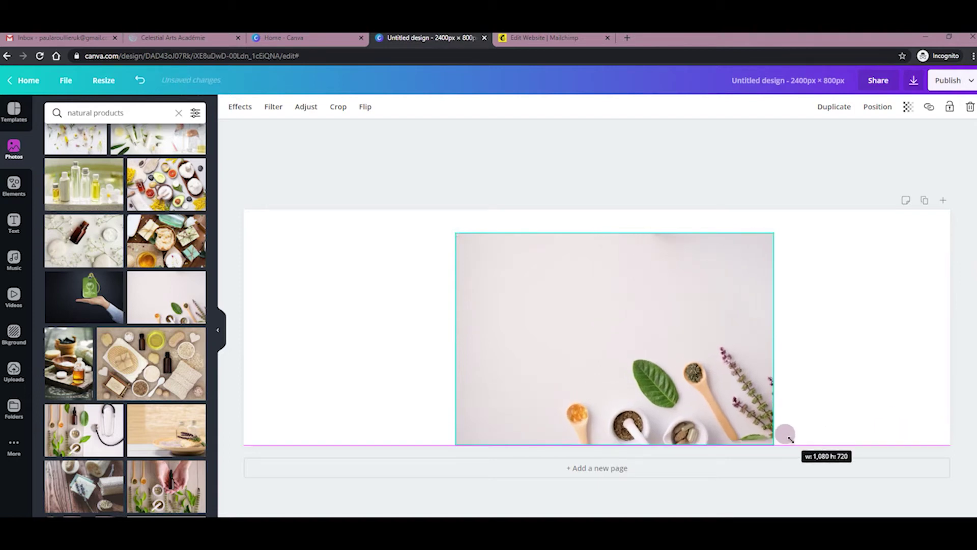
pyautogui.moveTo(733, 412); pyautogui.dragTo(910, 411)
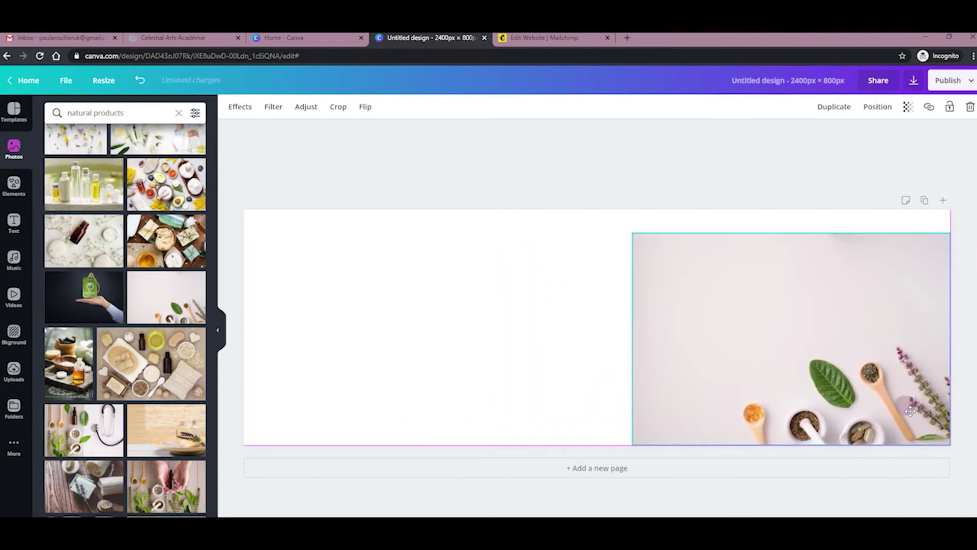
pyautogui.moveTo(633, 233); pyautogui.dragTo(213, 35)
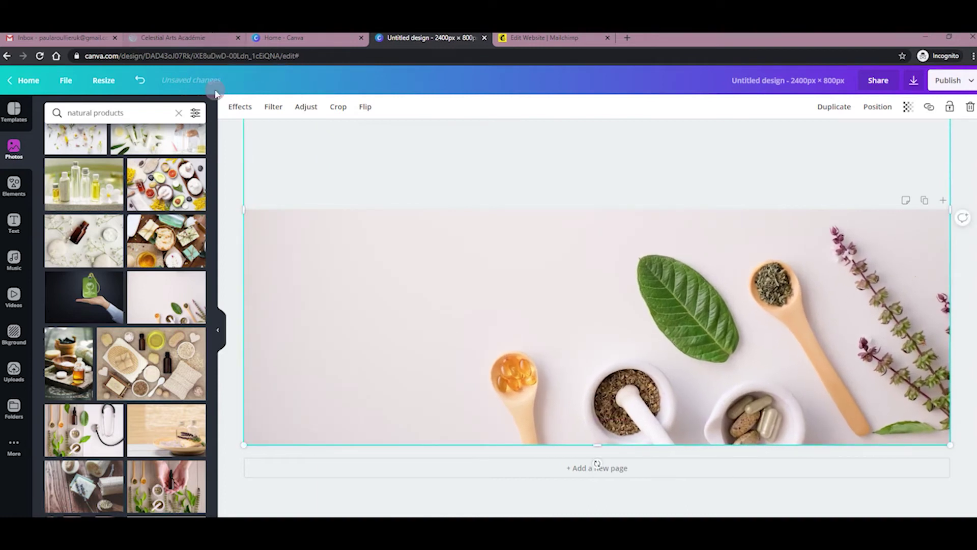
pyautogui.click(458, 163)
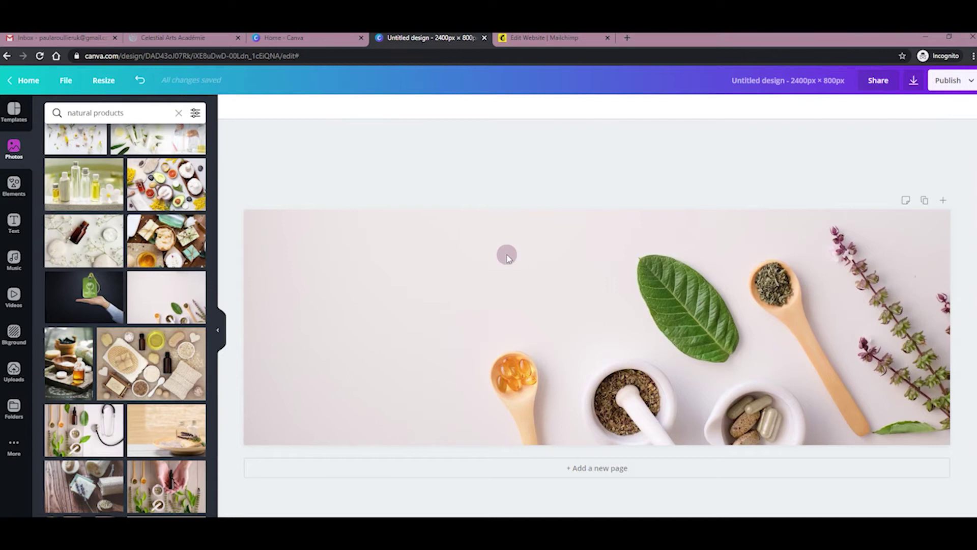
# Open the design's download options and set the file type to JPG.
pyautogui.click(971, 82)
pyautogui.click(923, 113)
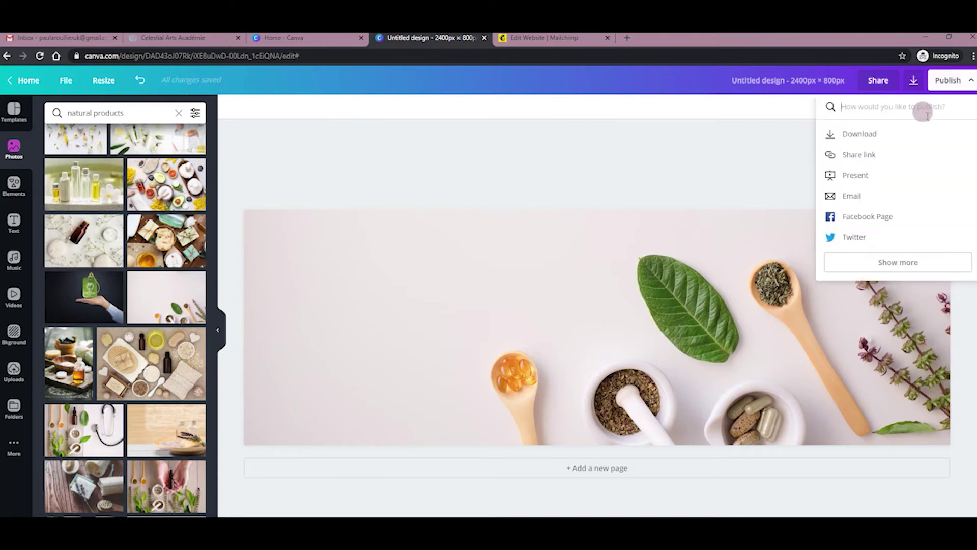
pyautogui.click(871, 135)
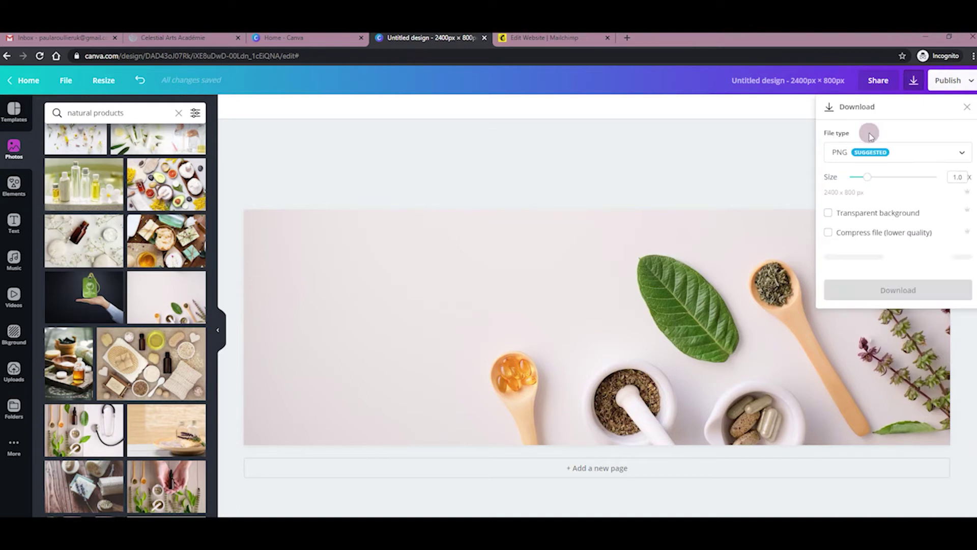
pyautogui.click(901, 153)
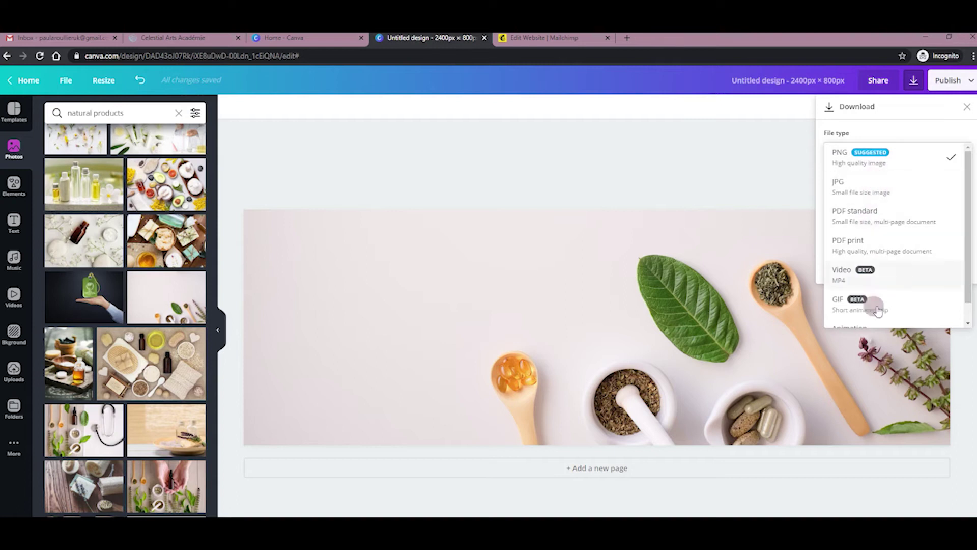
pyautogui.scroll(-1, 886, 194)
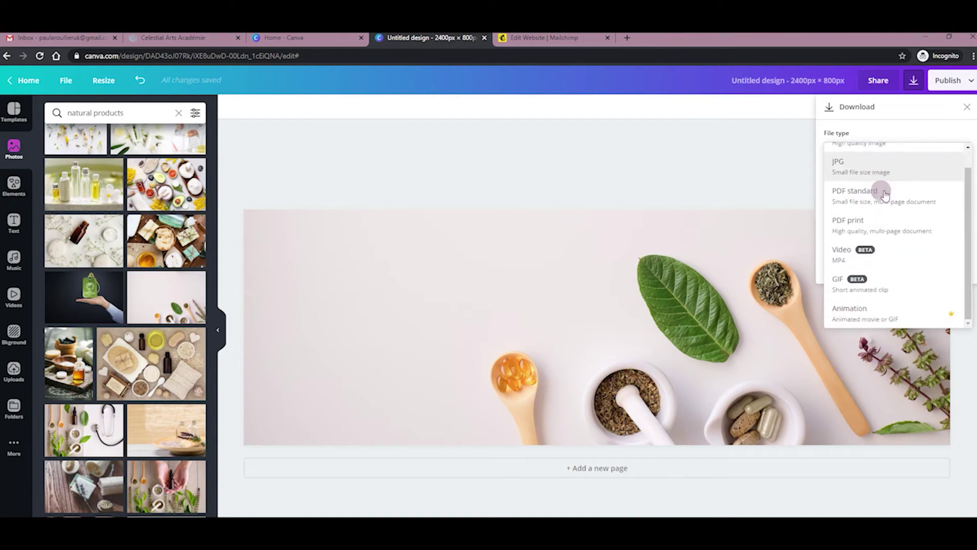
pyautogui.scroll(1, 884, 195)
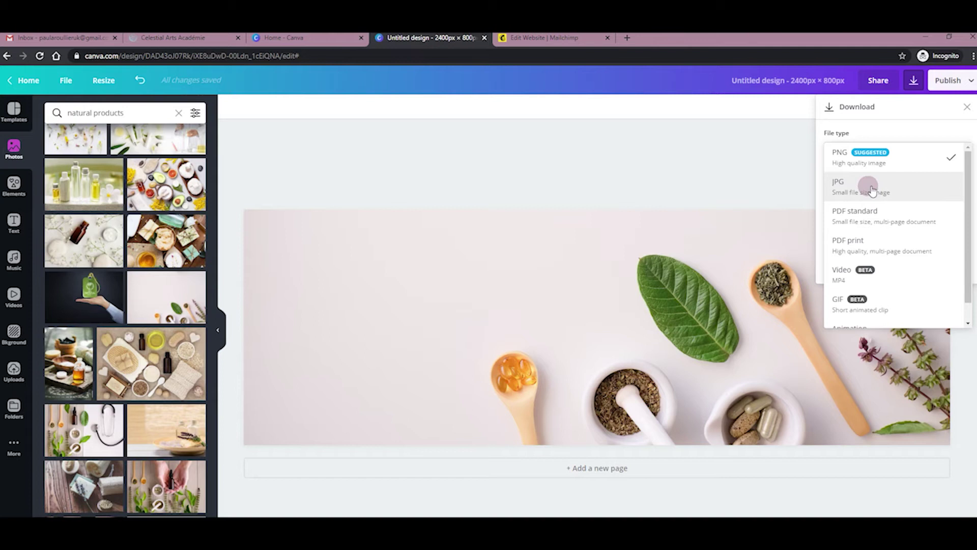
pyautogui.click(872, 190)
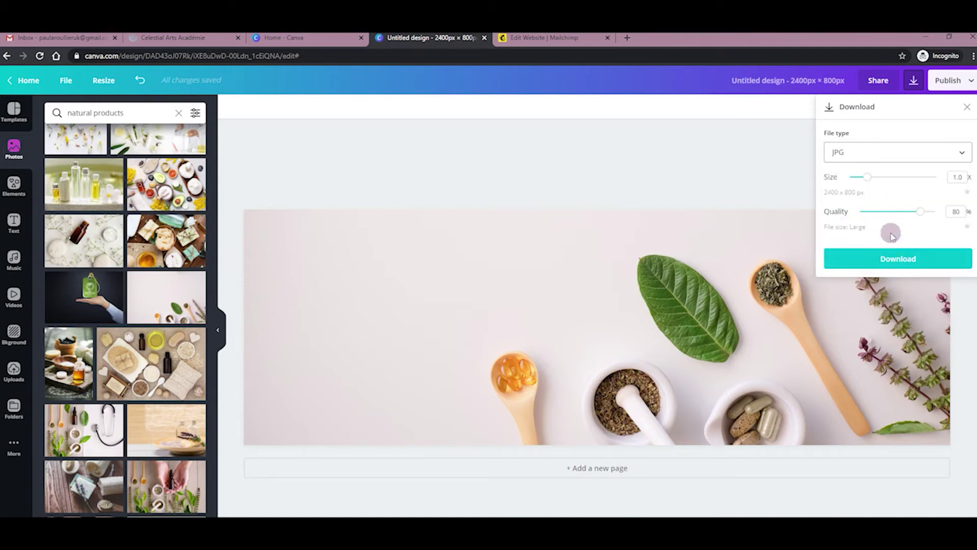
# Download the banner and save it as header1.jpg in the Workshop folder on the Desktop.
pyautogui.click(893, 267)
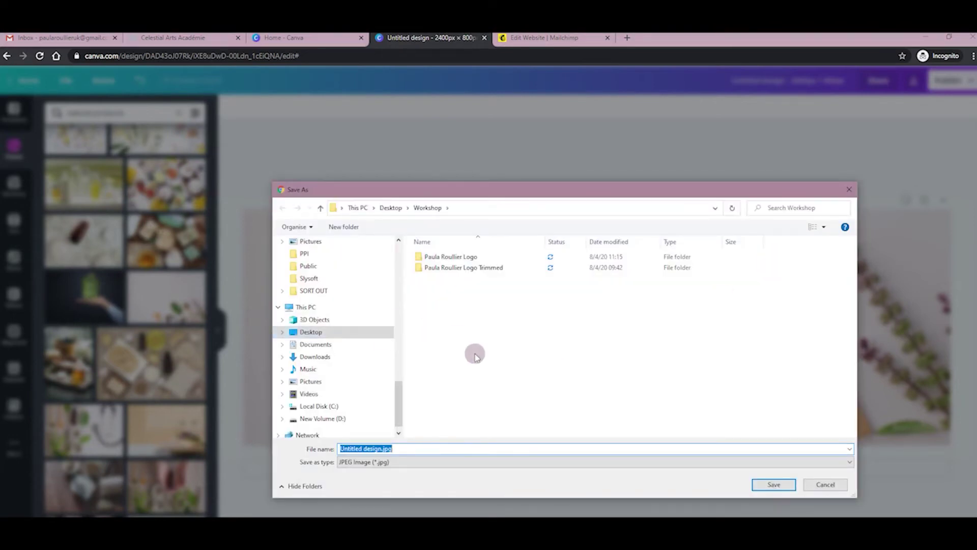
pyautogui.click(405, 449)
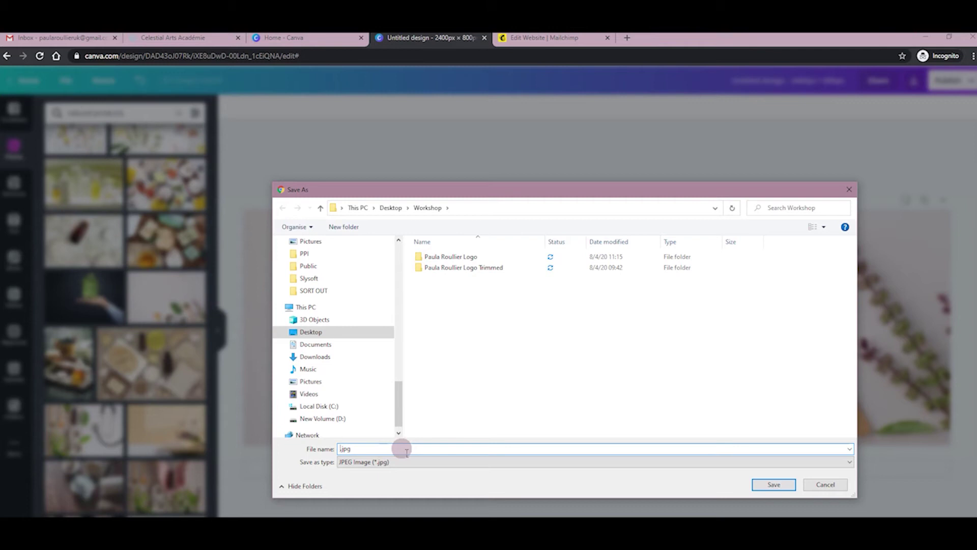
pyautogui.write('header1')
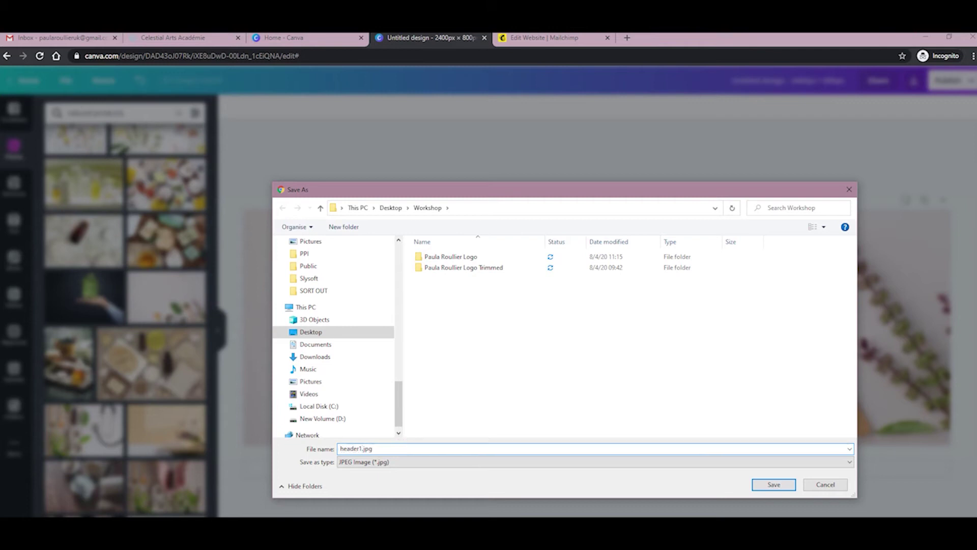
pyautogui.press('Return')
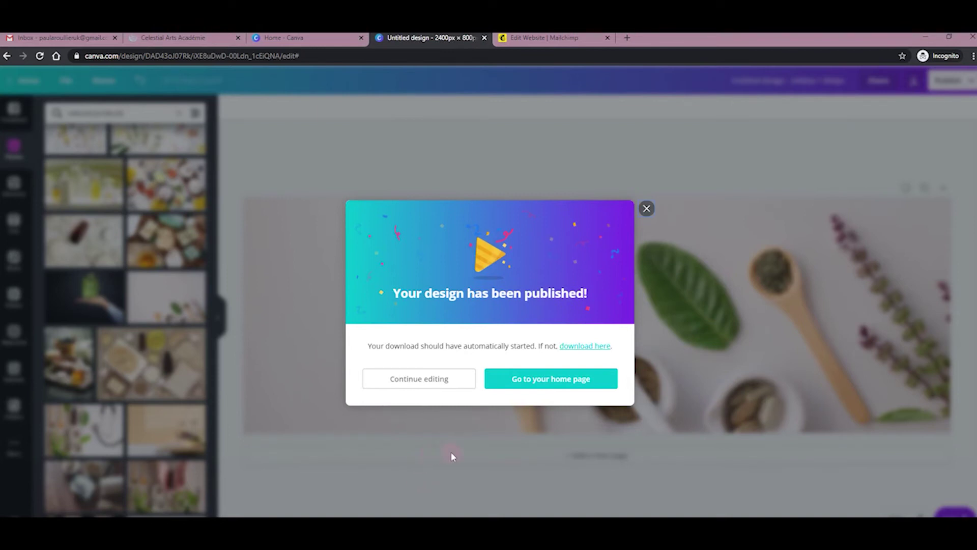
pyautogui.click(647, 209)
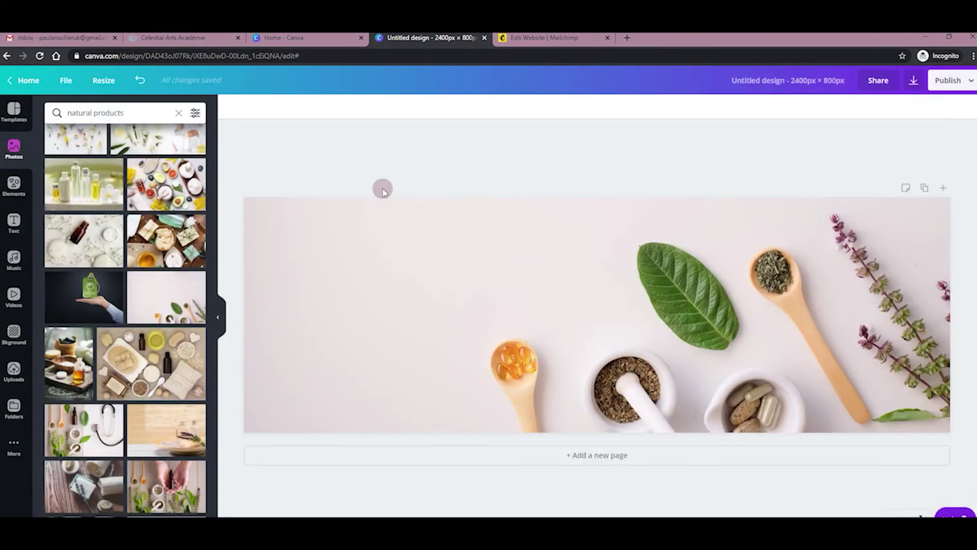
# Switch to the Mailchimp website editor and open the T & Cs & Privacy page for editing.
pyautogui.click(526, 42)
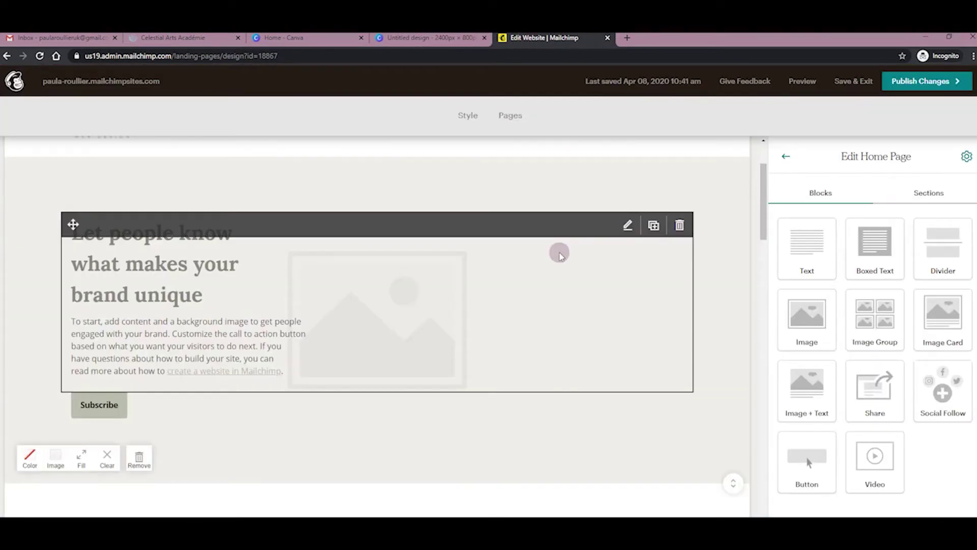
pyautogui.scroll(2, 677, 328)
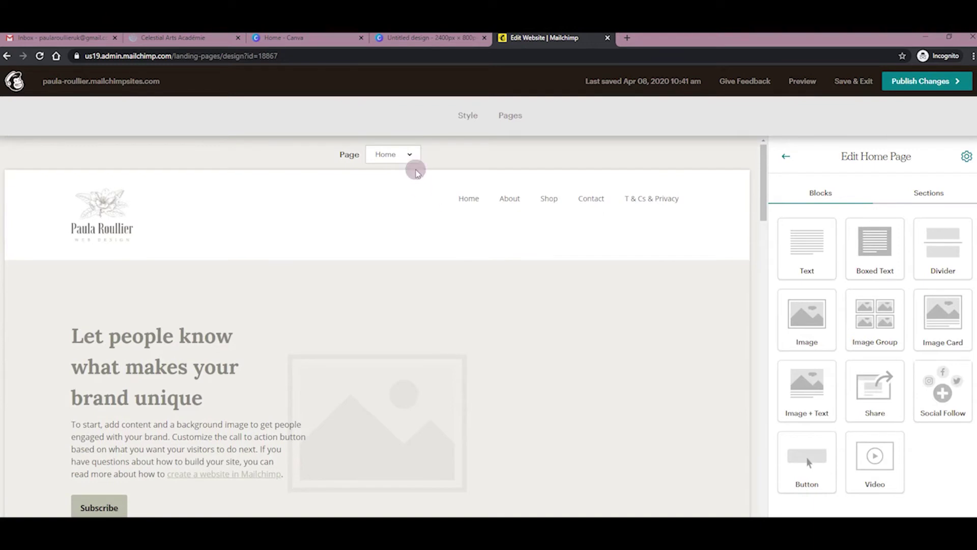
pyautogui.click(410, 154)
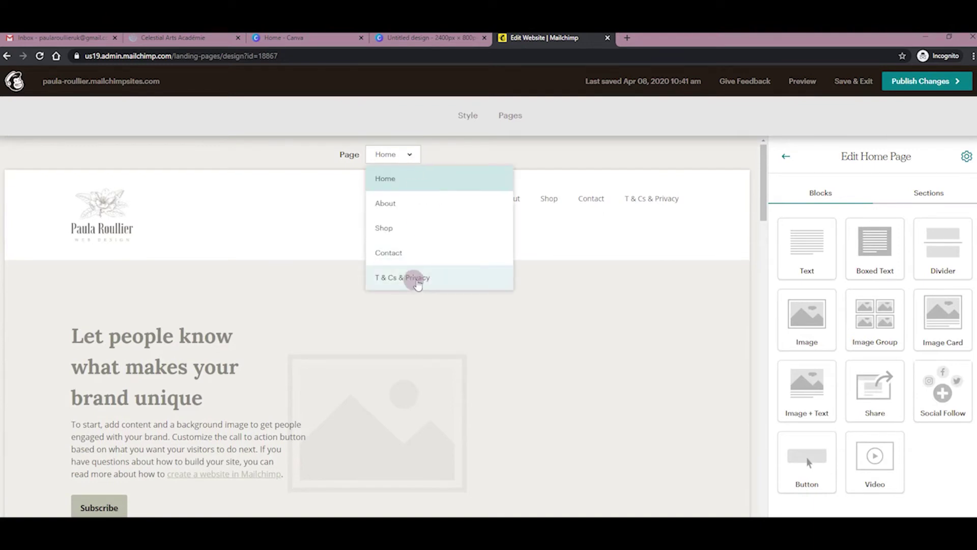
pyautogui.click(417, 284)
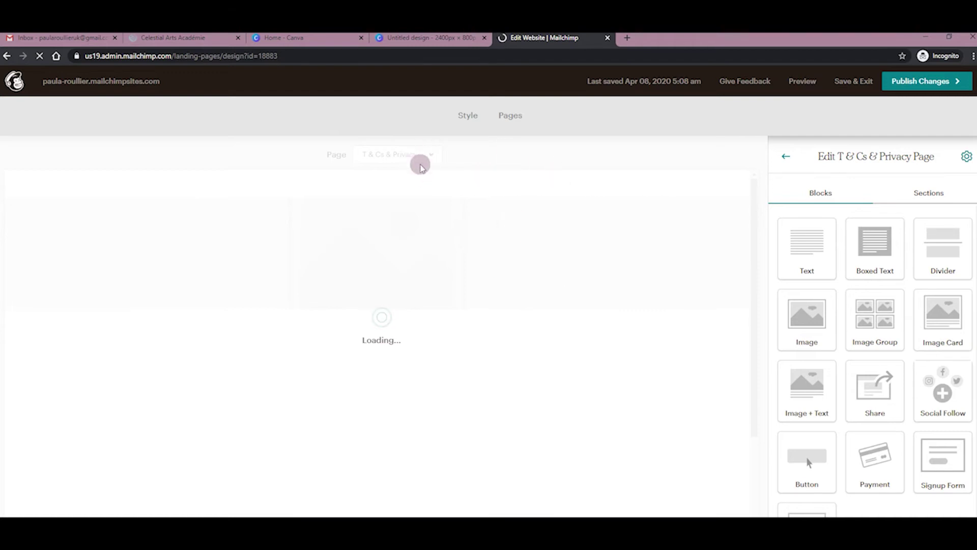
# Upload header1.jpg from the Workshop folder and insert it as the background image of the page's hero section.
pyautogui.scroll(-1, 530, 302)
pyautogui.scroll(-3, 530, 301)
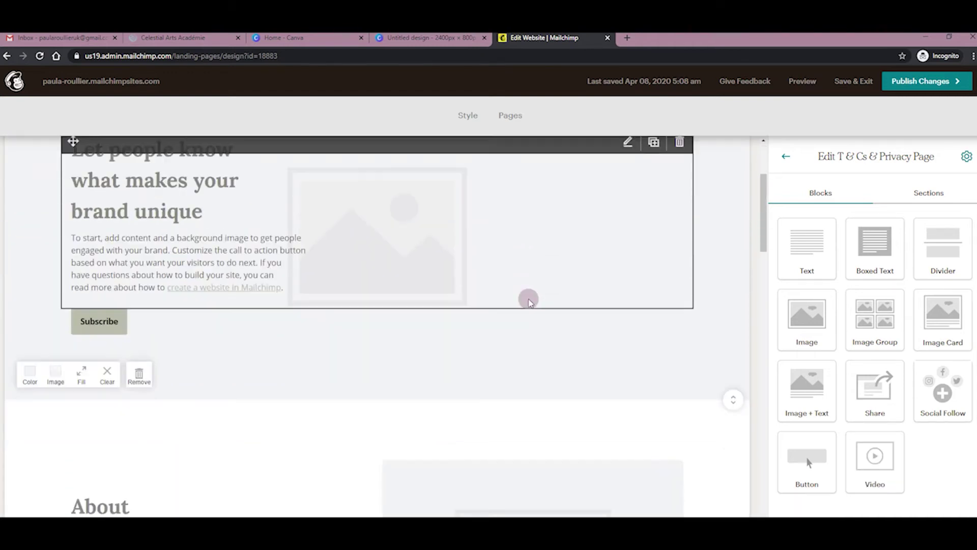
pyautogui.scroll(5, 528, 297)
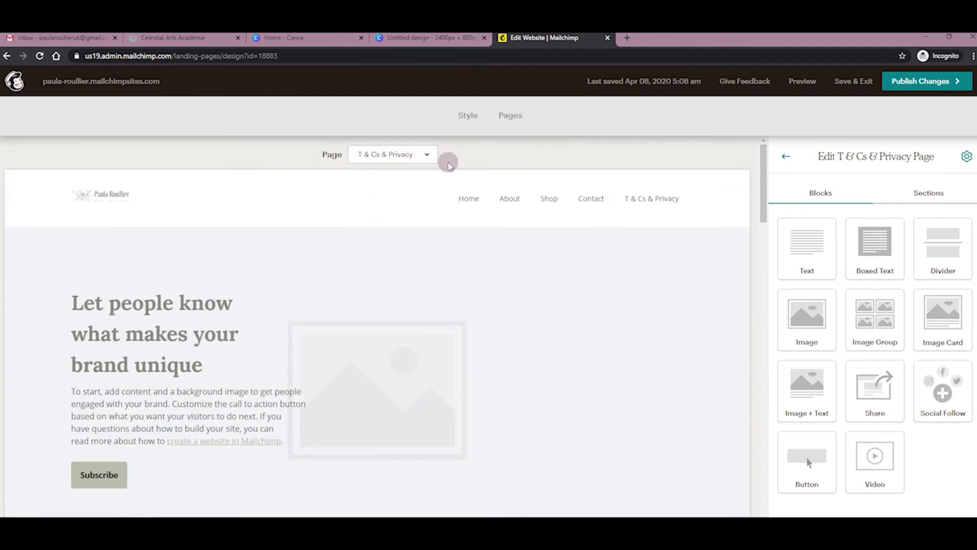
pyautogui.scroll(-4, 447, 255)
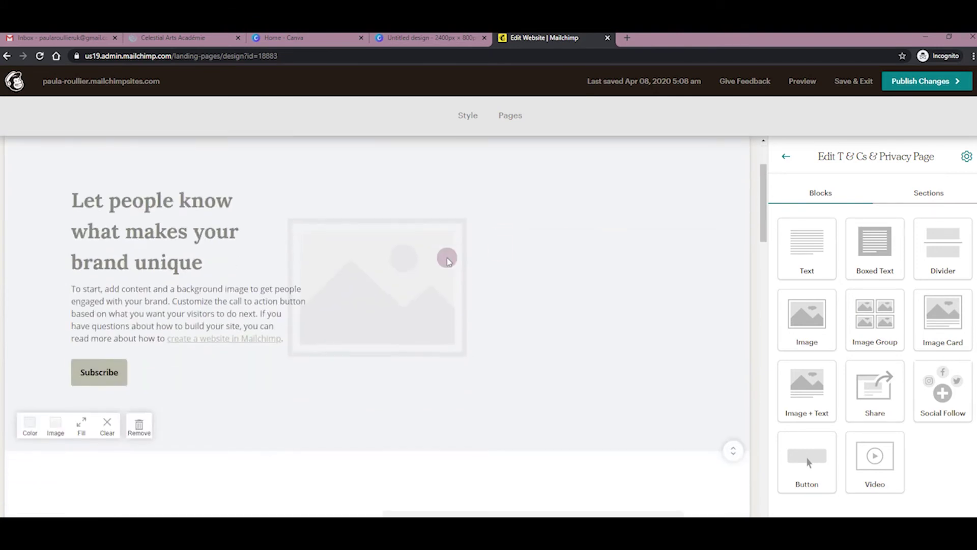
pyautogui.scroll(4, 447, 270)
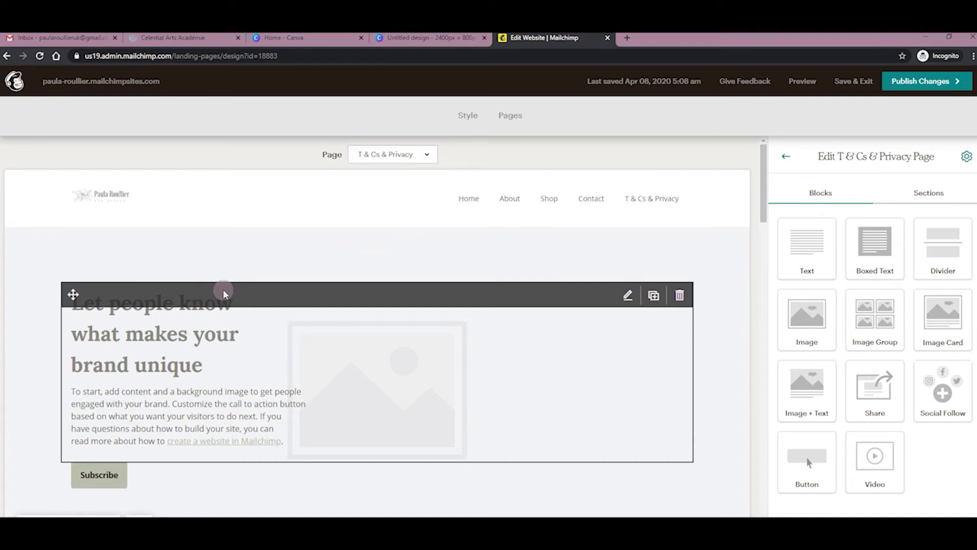
pyautogui.scroll(-2, 222, 267)
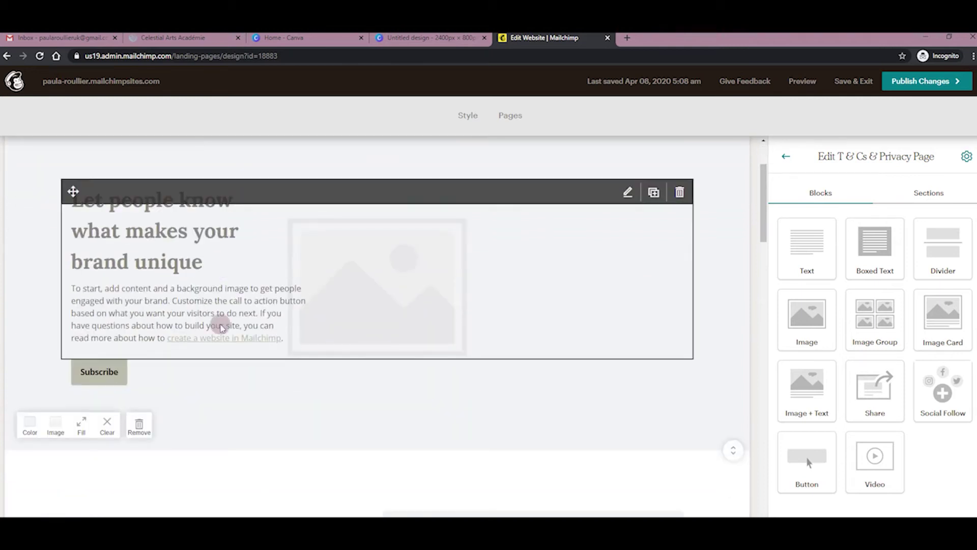
pyautogui.click(58, 426)
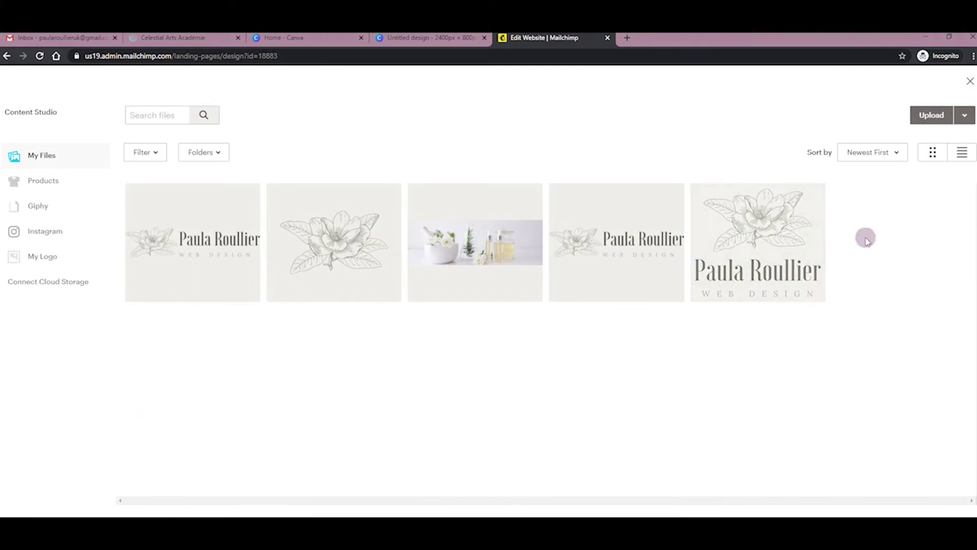
pyautogui.click(922, 117)
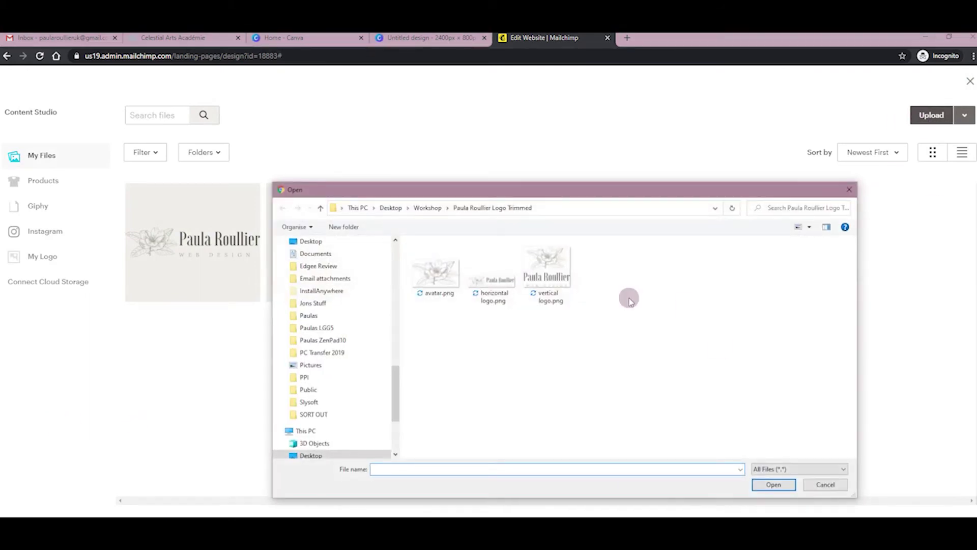
pyautogui.click(429, 208)
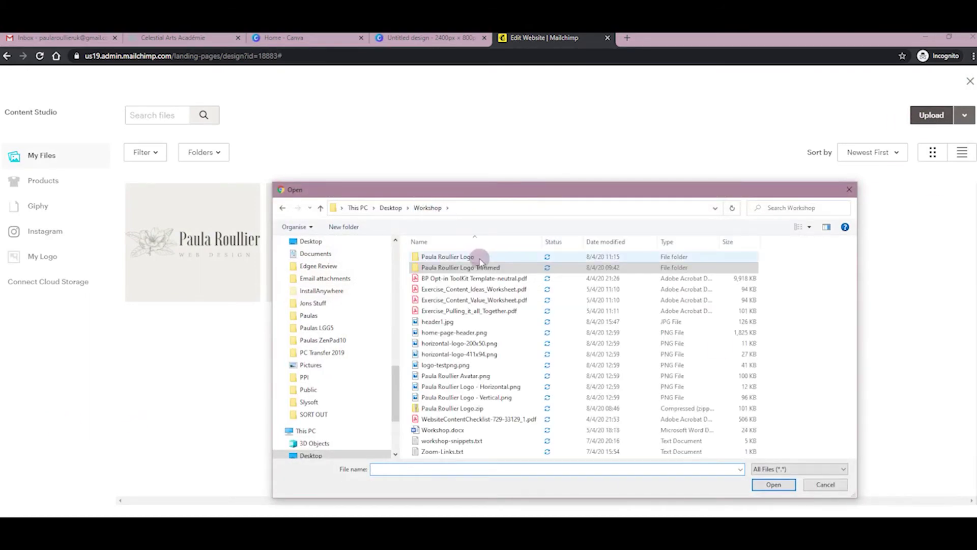
pyautogui.click(456, 321)
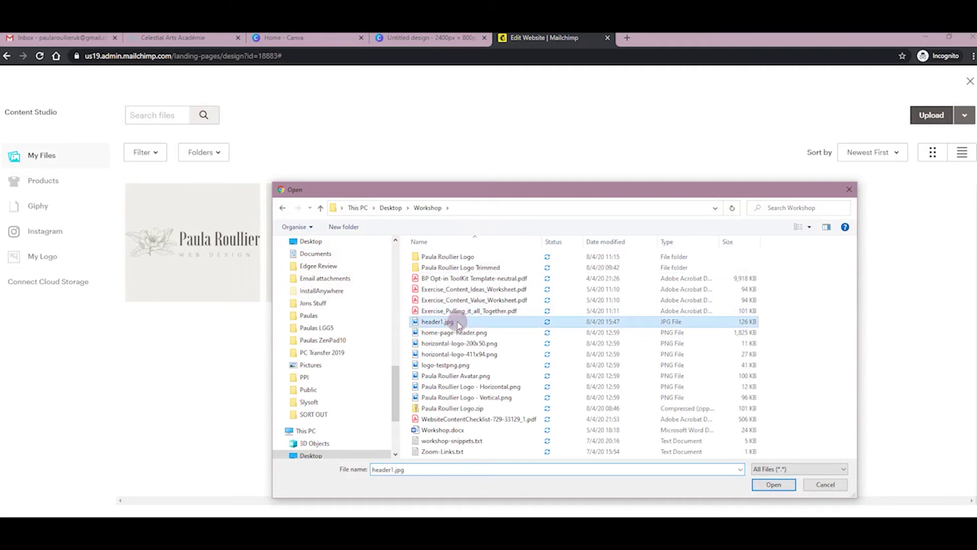
pyautogui.click(774, 484)
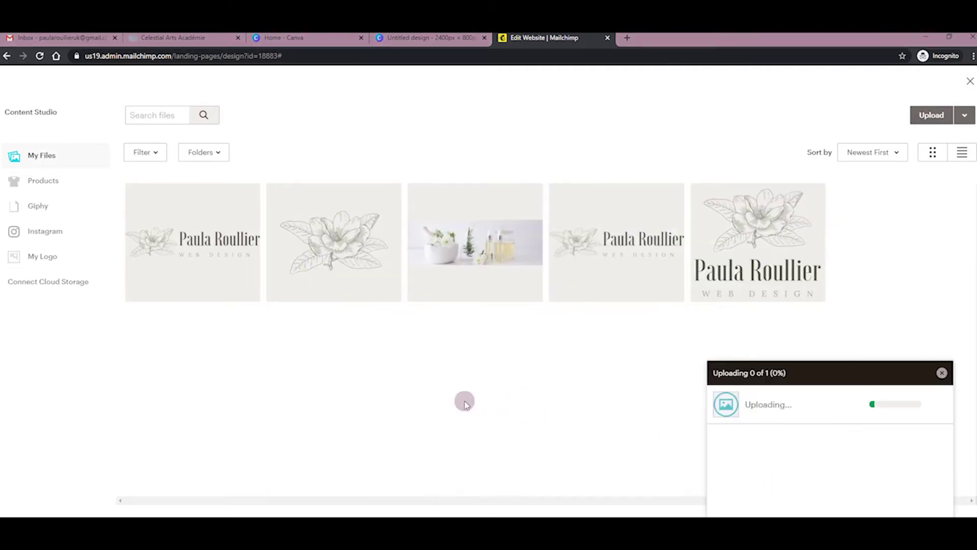
pyautogui.click(185, 270)
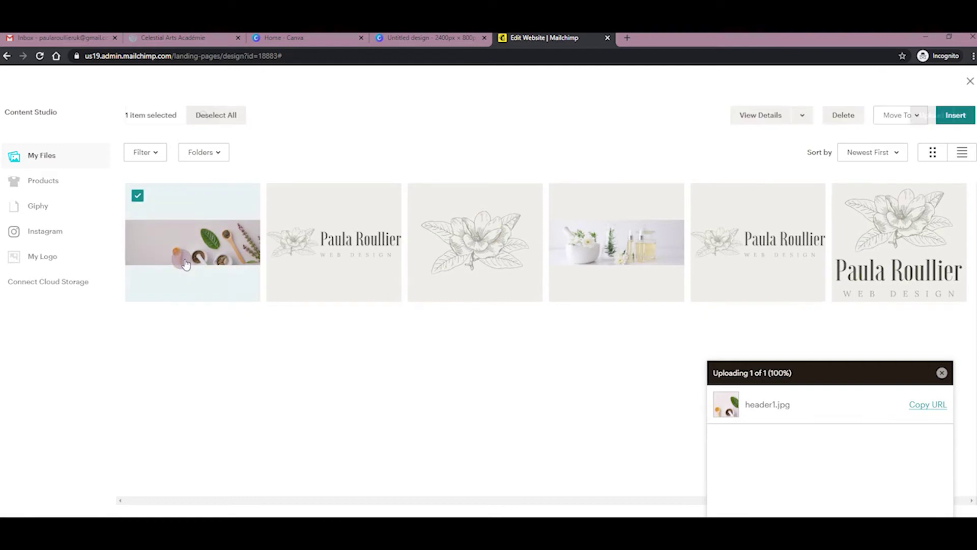
pyautogui.click(953, 117)
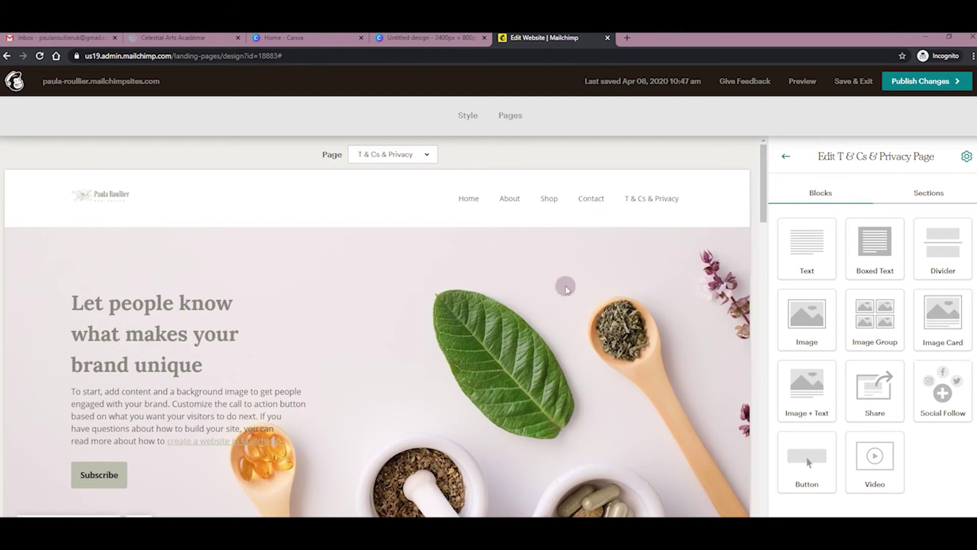
# Examine how the new background photo fills the hero section and how it sits behind the heading, text and Subscribe button.
pyautogui.scroll(-2, 569, 316)
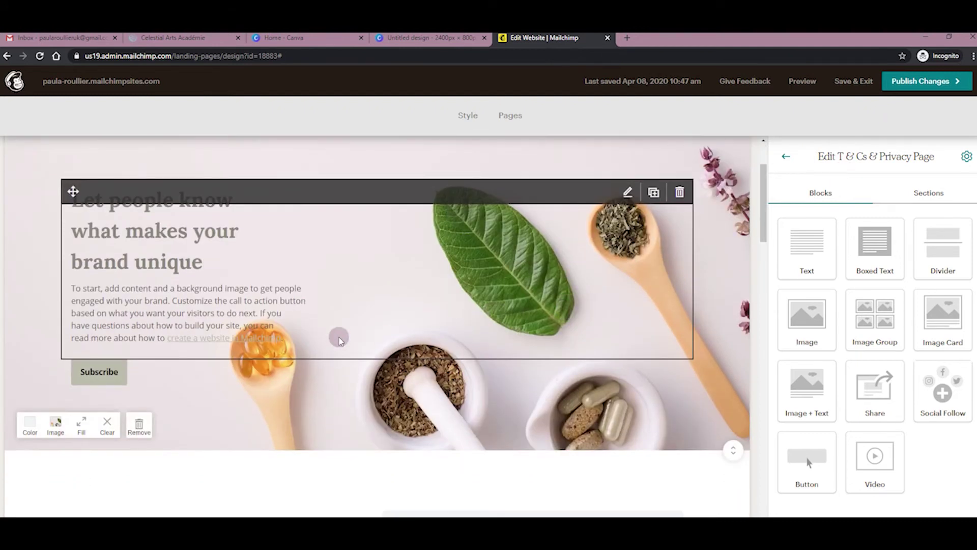
pyautogui.scroll(1, 334, 302)
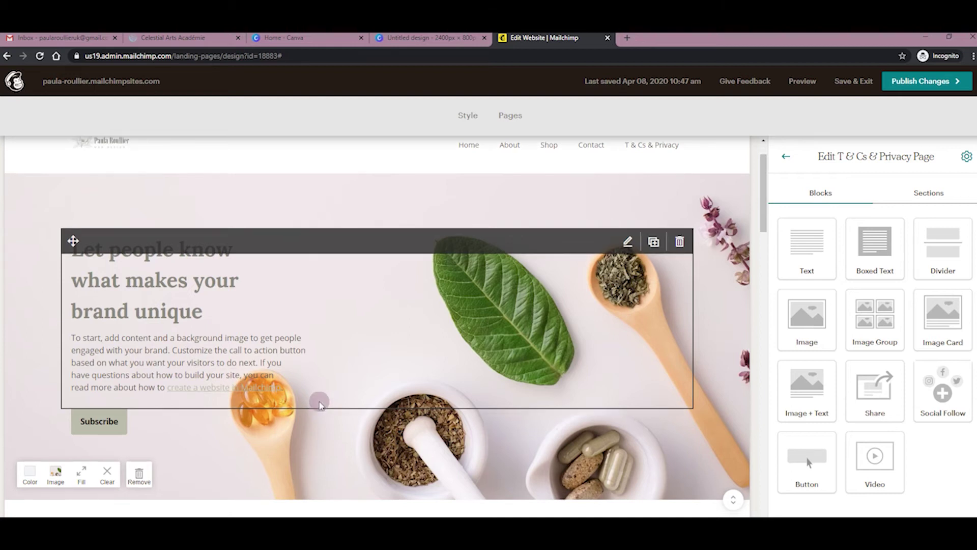
pyautogui.scroll(-1, 319, 401)
pyautogui.scroll(2, 319, 402)
pyautogui.scroll(-5, 313, 377)
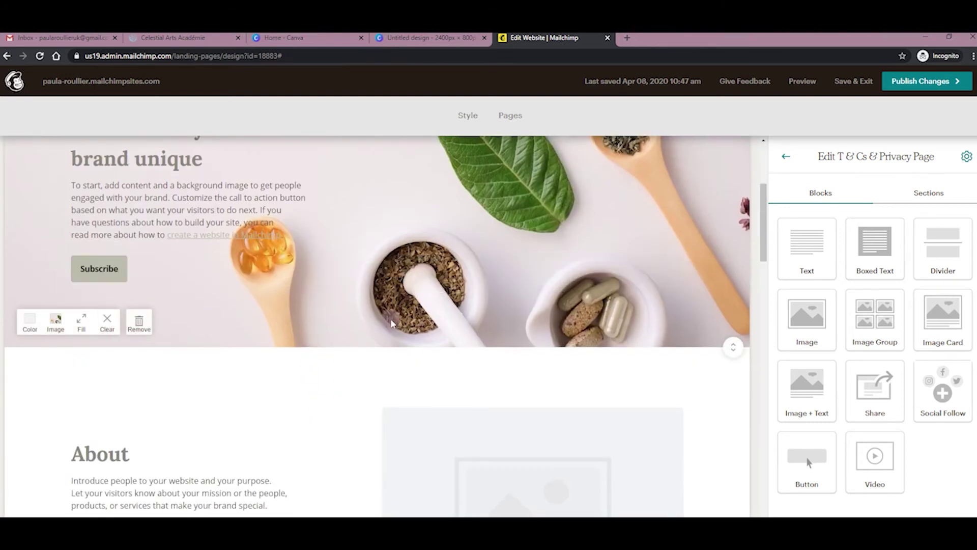
pyautogui.scroll(1, 437, 282)
pyautogui.scroll(2, 437, 281)
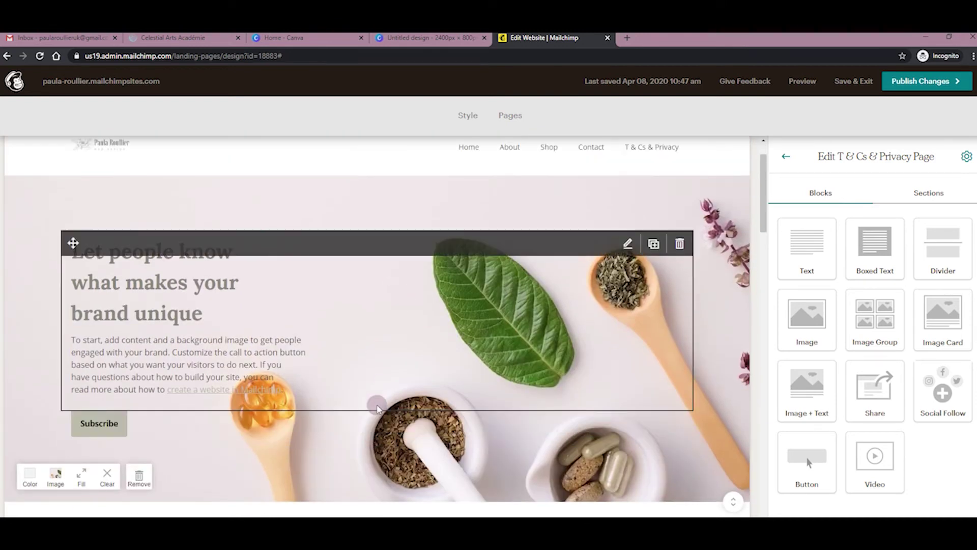
pyautogui.scroll(-2, 336, 387)
pyautogui.scroll(1, 270, 367)
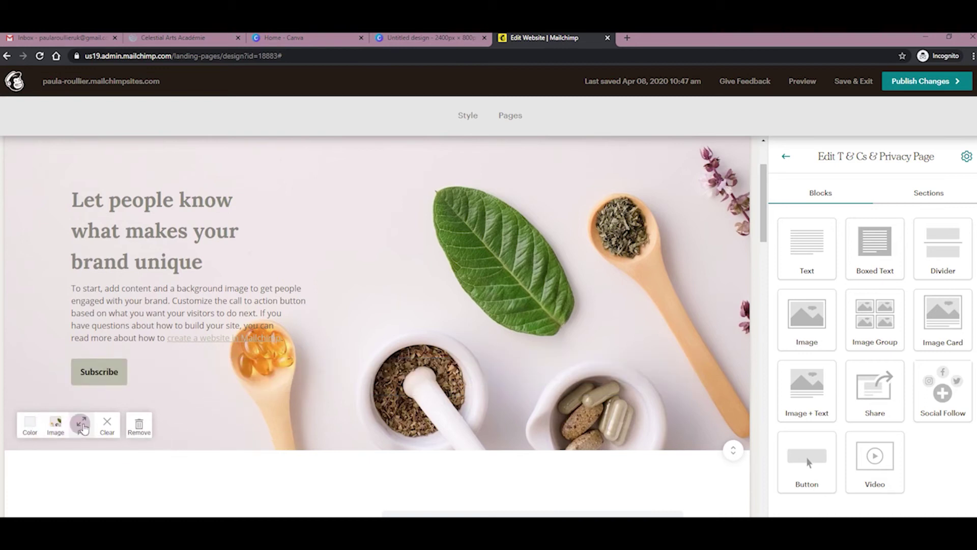
# Change the hero background's display mode to show the whole banner width, and switch it on to Tile.
pyautogui.click(83, 427)
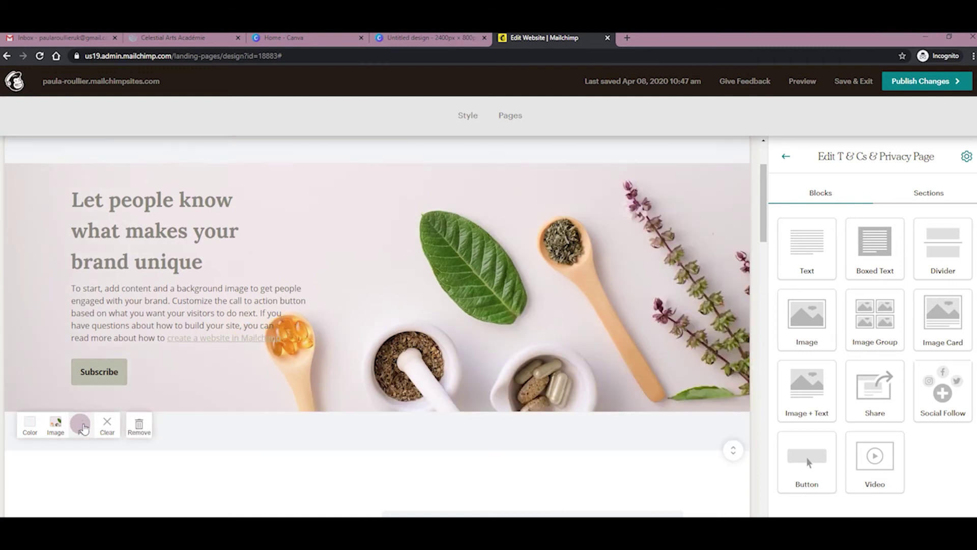
pyautogui.scroll(1, 187, 403)
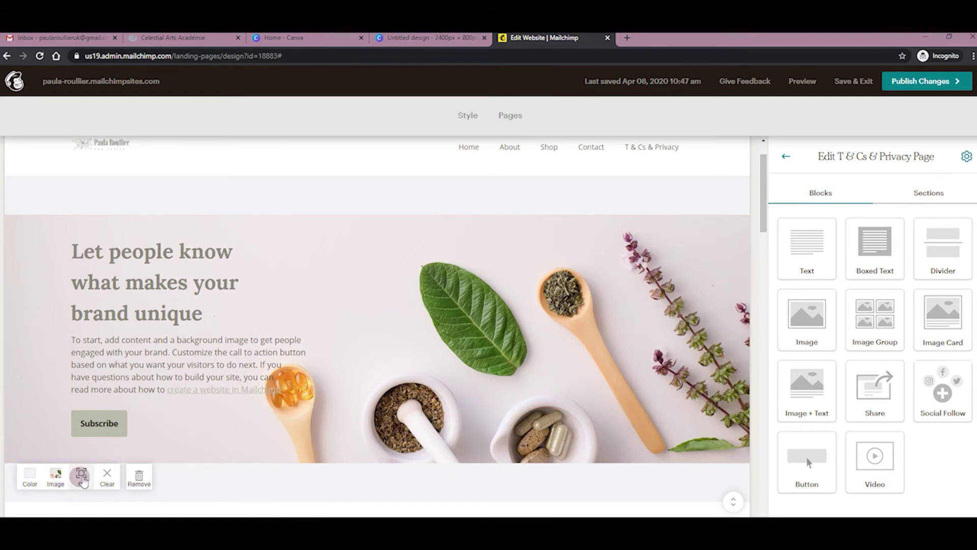
pyautogui.click(83, 478)
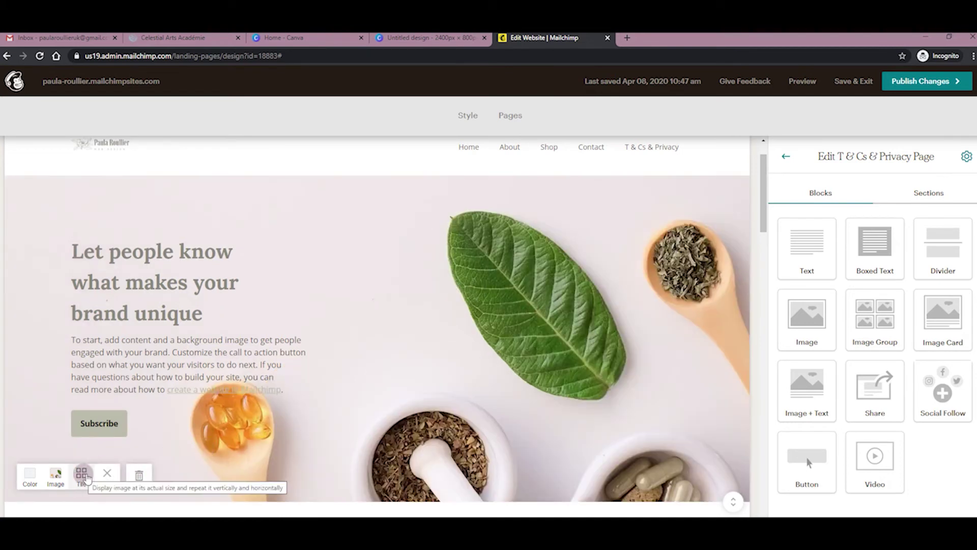
# Change the hero background's display mode from Tile to Fill.
pyautogui.scroll(-1, 102, 437)
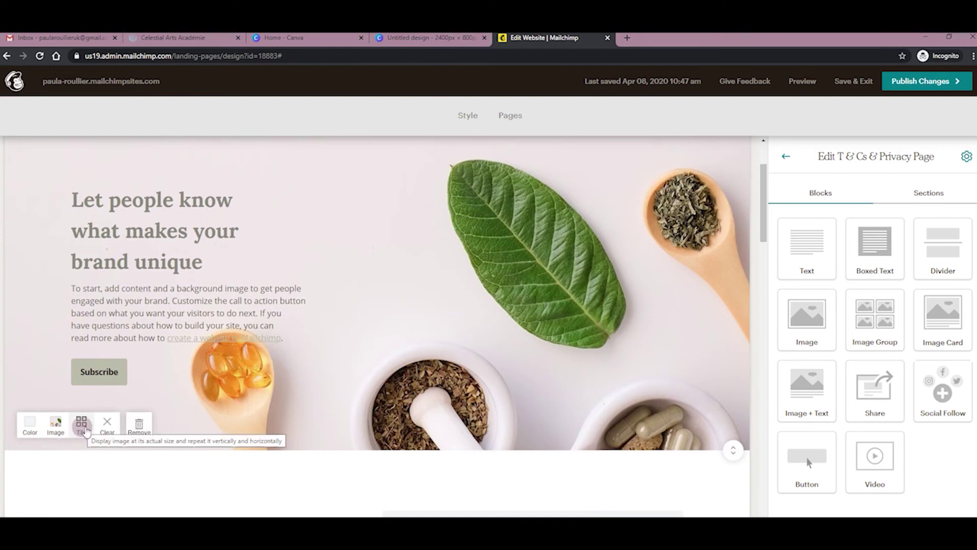
pyautogui.click(84, 430)
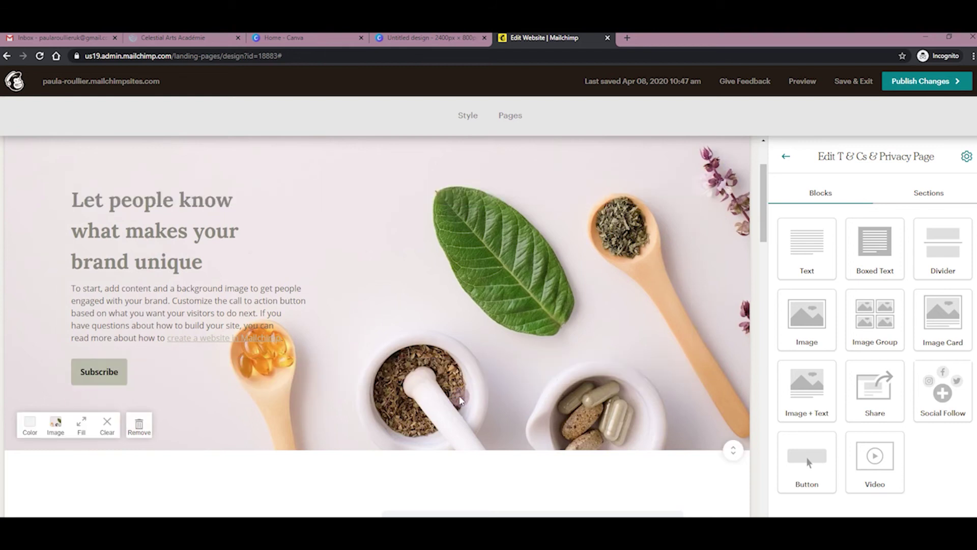
pyautogui.scroll(2, 458, 399)
# Examine the page's other sections from About down to Subscribe, and return to the hero section.
pyautogui.scroll(-4, 459, 399)
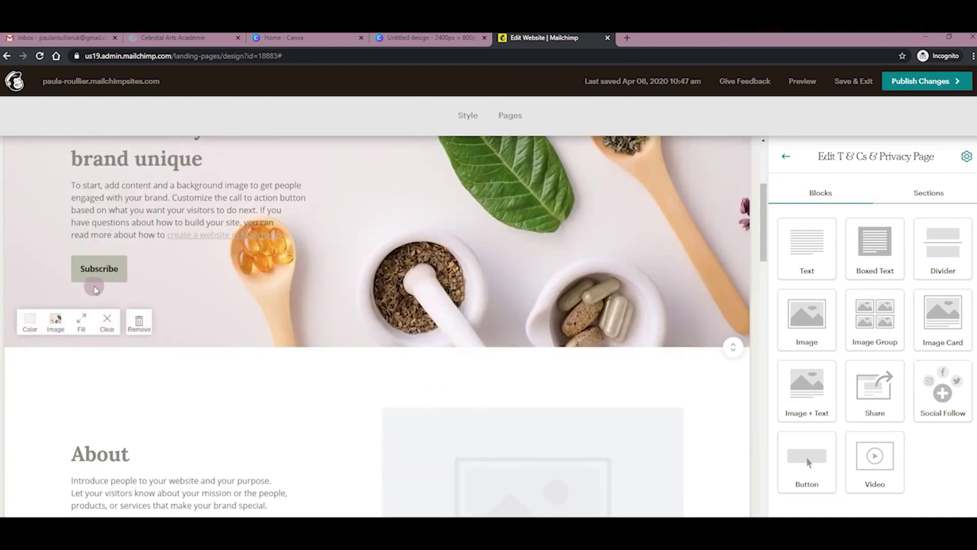
pyautogui.scroll(-3, 310, 348)
pyautogui.scroll(-3, 338, 355)
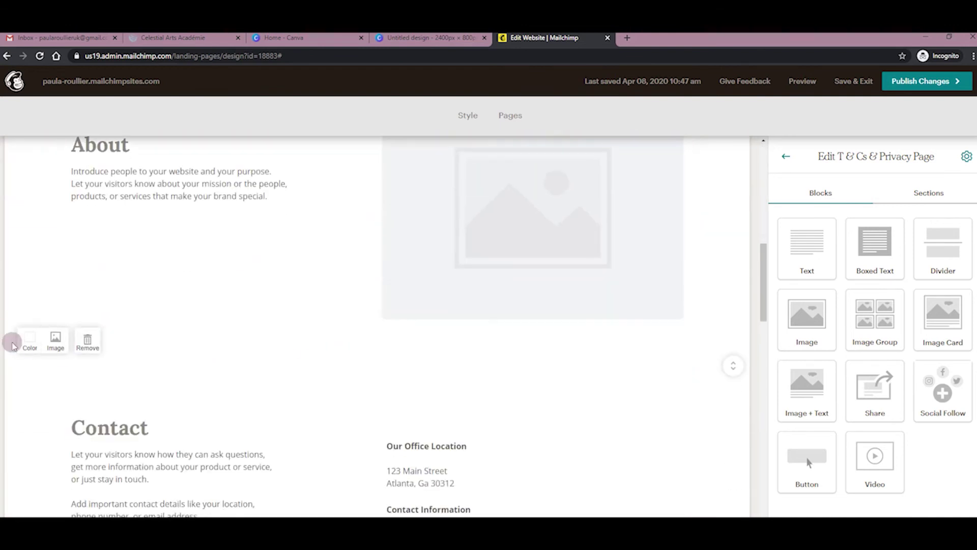
pyautogui.scroll(-3, 321, 356)
pyautogui.scroll(-4, 321, 359)
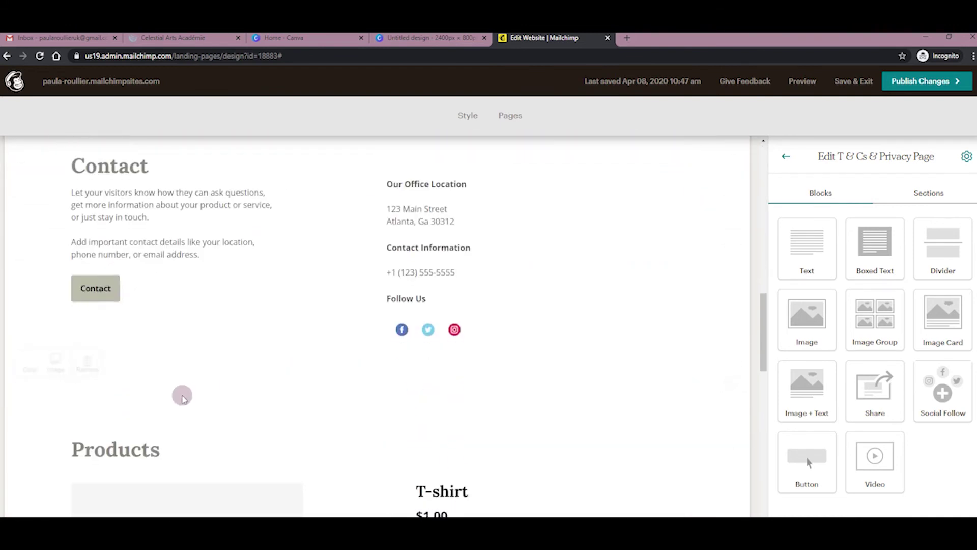
pyautogui.scroll(-3, 370, 359)
pyautogui.scroll(-2, 371, 360)
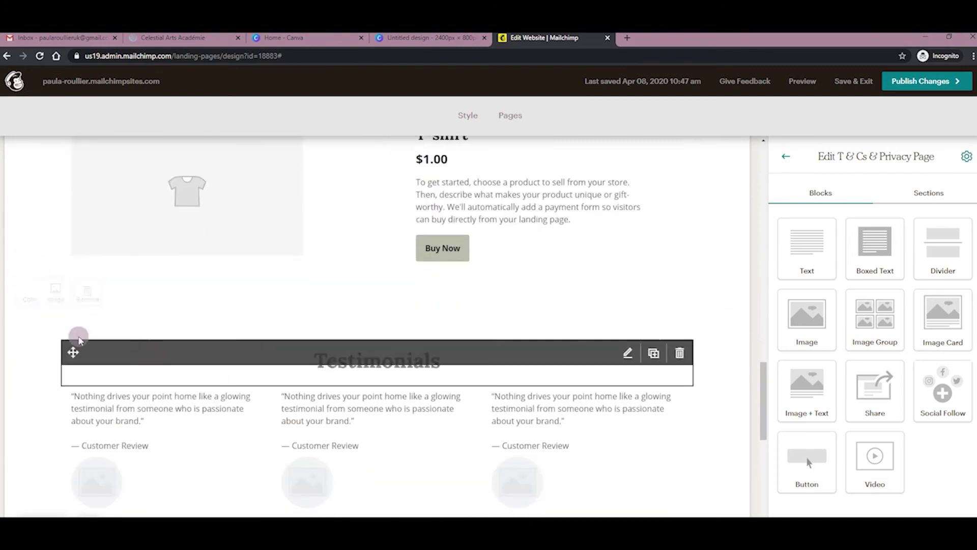
pyautogui.scroll(-3, 338, 371)
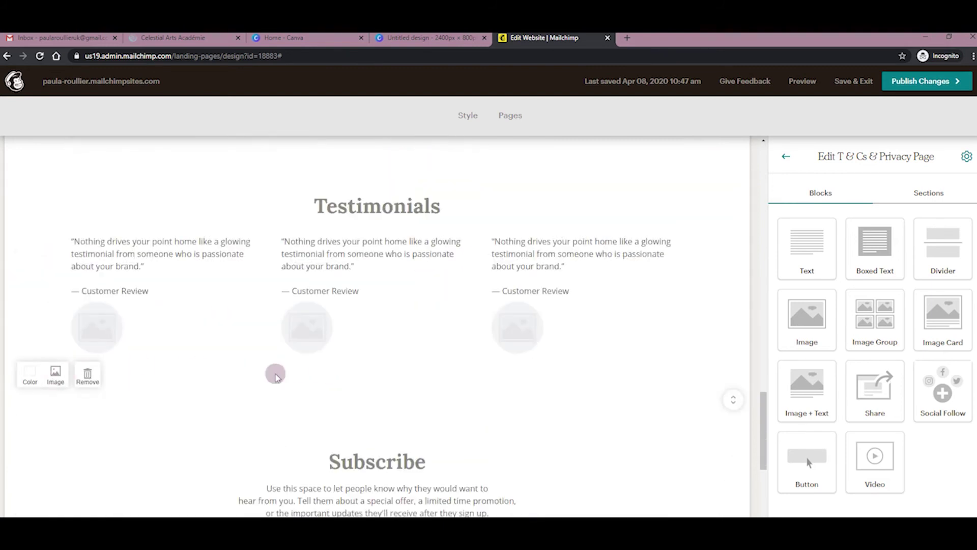
pyautogui.scroll(8, 275, 373)
pyautogui.scroll(10, 326, 374)
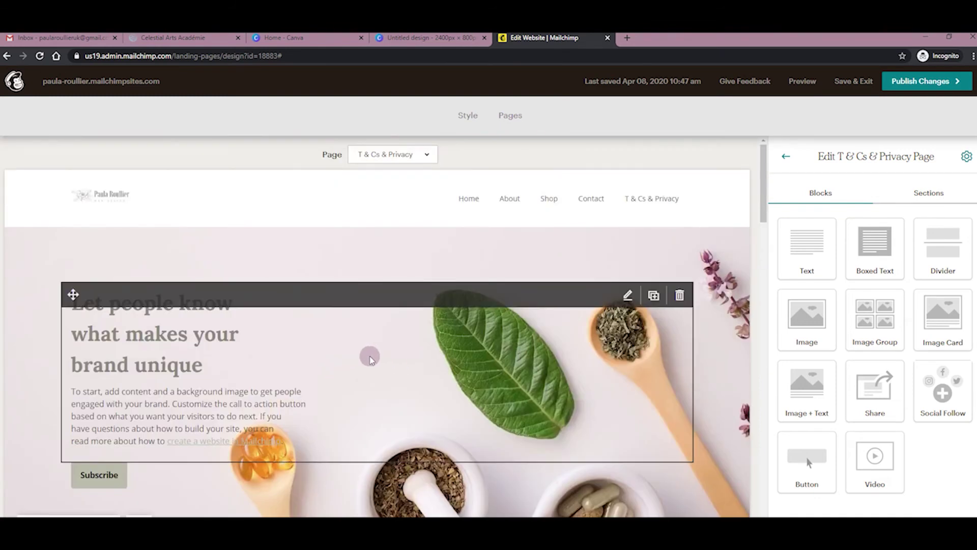
pyautogui.scroll(-2, 359, 353)
pyautogui.scroll(2, 359, 357)
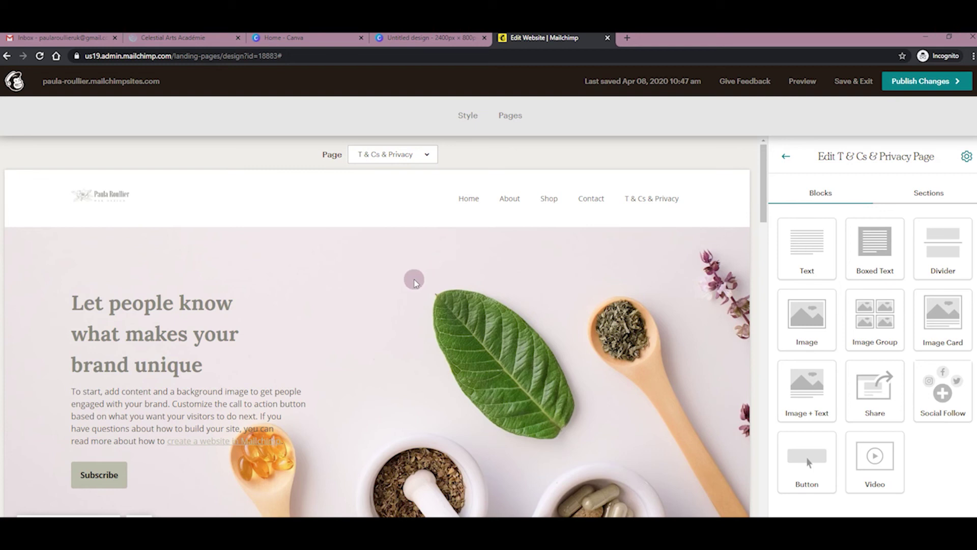
pyautogui.scroll(-2, 414, 280)
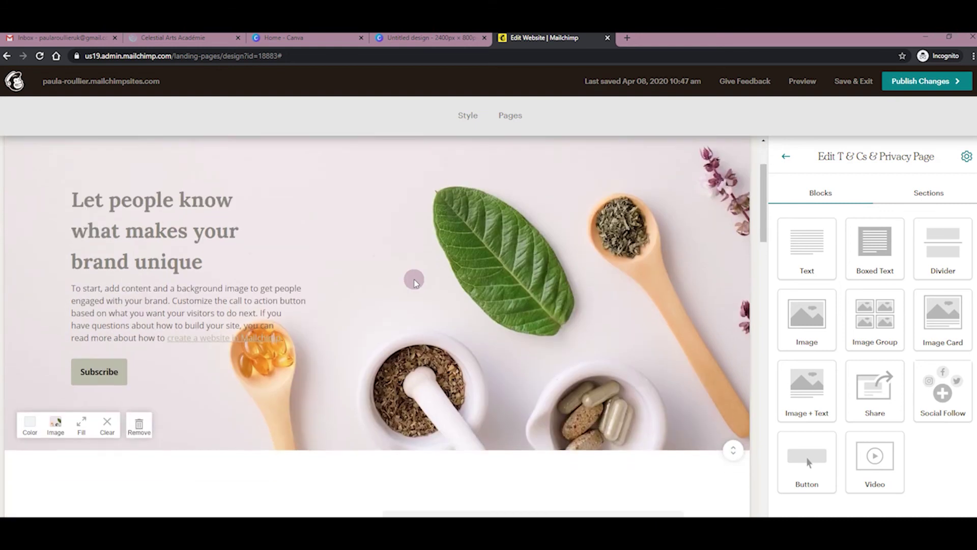
pyautogui.scroll(2, 381, 289)
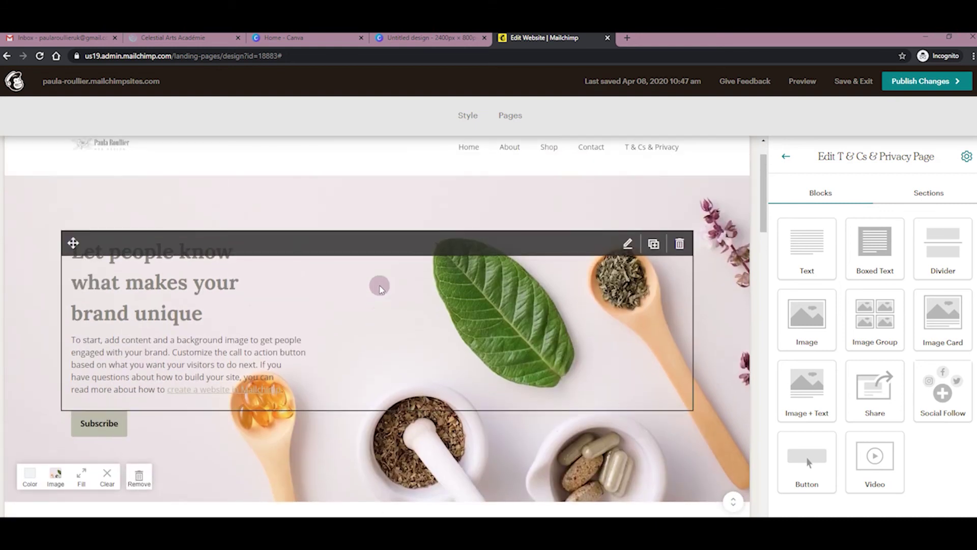
pyautogui.scroll(-1, 381, 288)
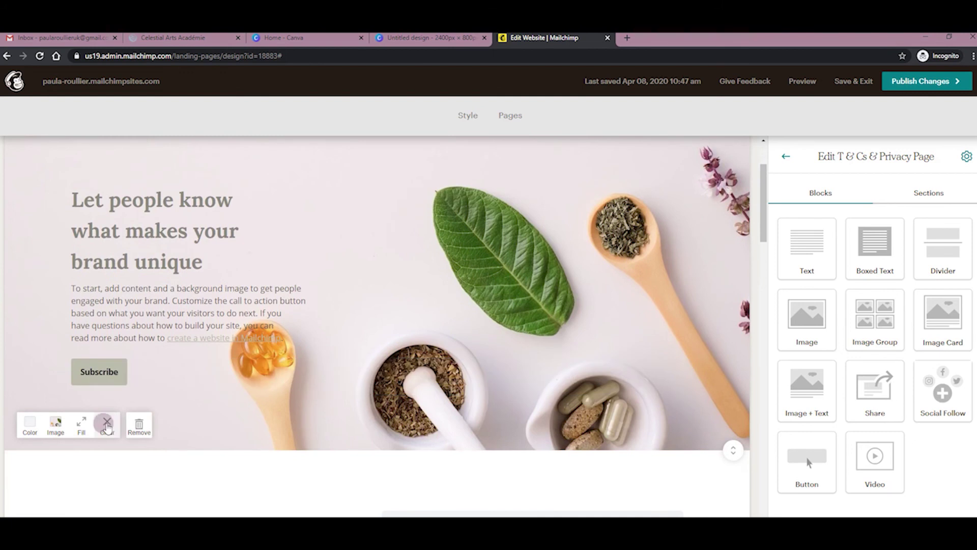
pyautogui.scroll(1, 413, 292)
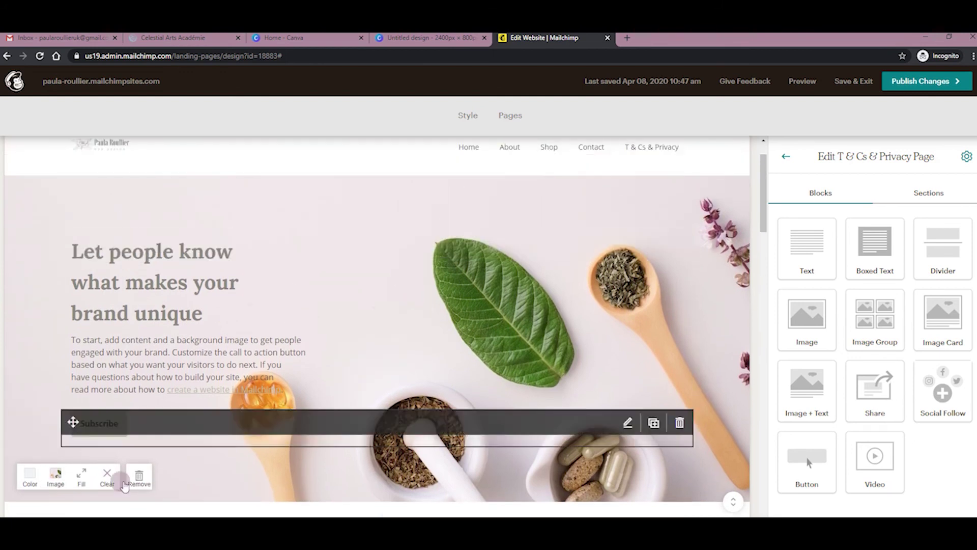
# Set the hero section's background color to #596a91 and clear its background image.
pyautogui.click(30, 478)
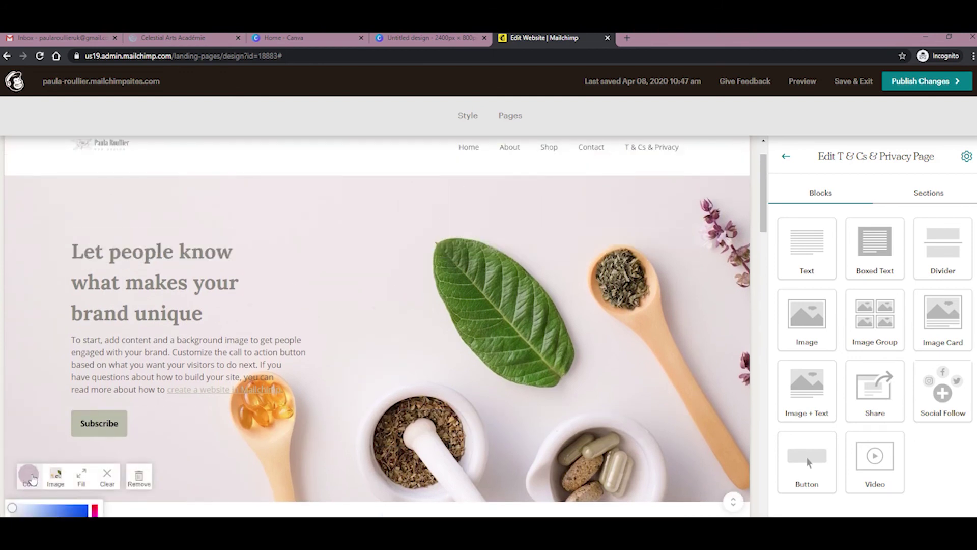
pyautogui.scroll(-3, 32, 479)
pyautogui.click(20, 385)
pyautogui.click(29, 360)
pyautogui.click(42, 384)
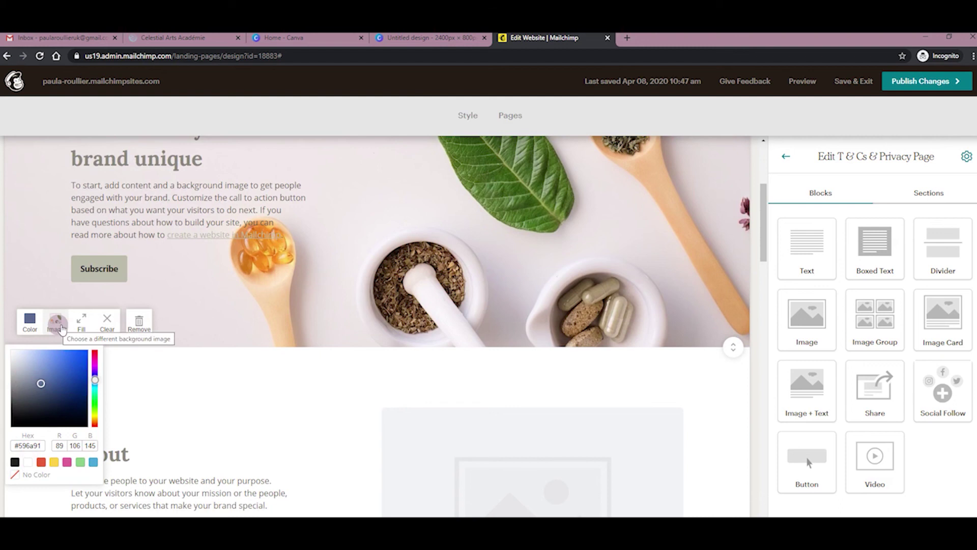
pyautogui.click(106, 322)
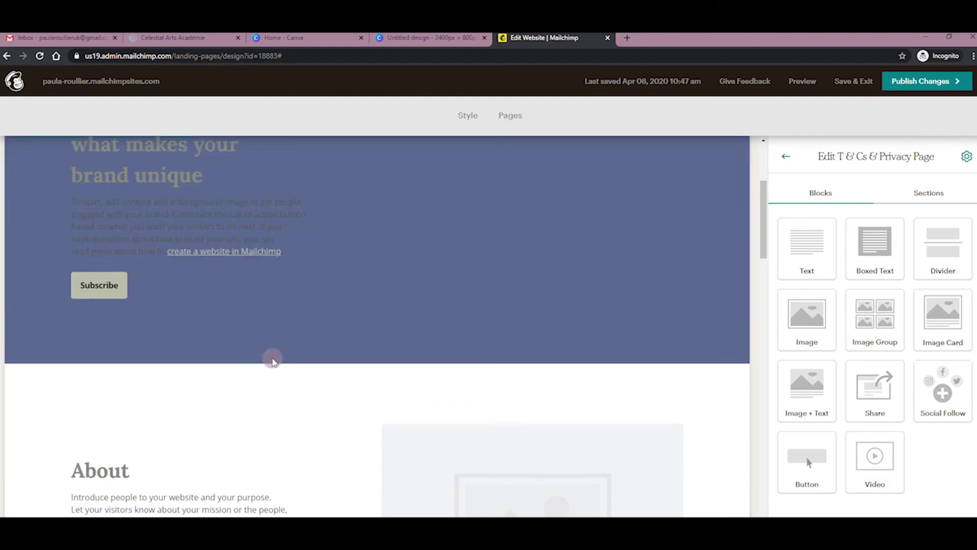
pyautogui.scroll(3, 272, 362)
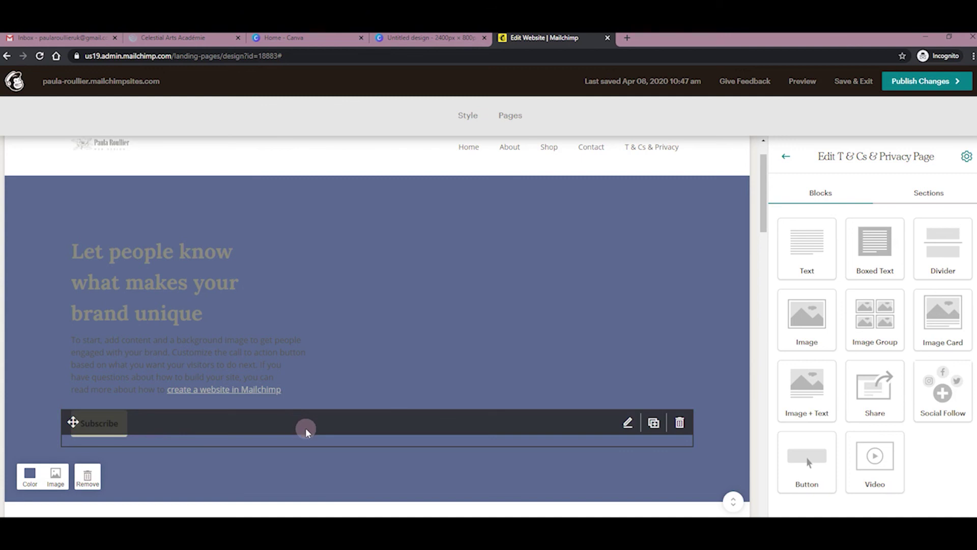
# Insert the stored banner photo of the white mortar, flowers and oil bottles as the hero section's background image.
pyautogui.click(55, 475)
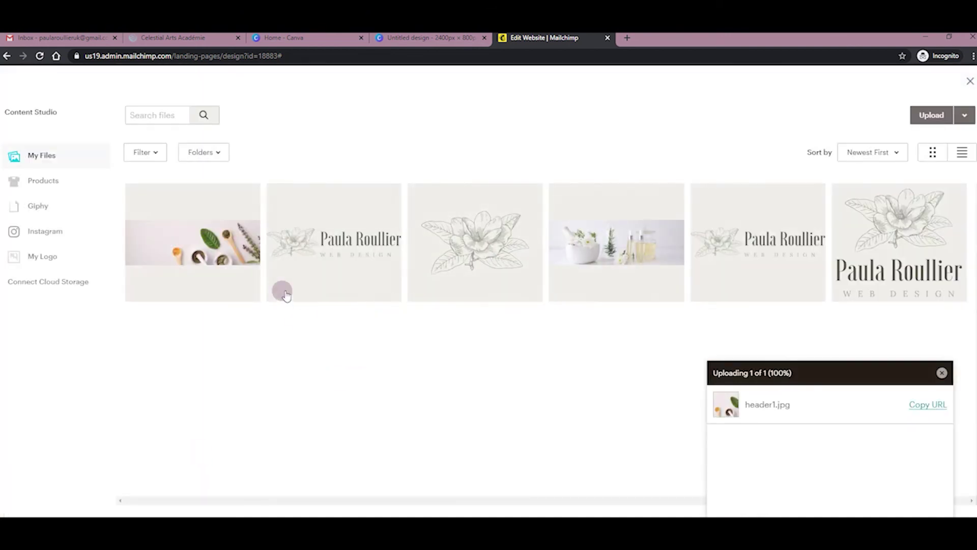
pyautogui.click(614, 247)
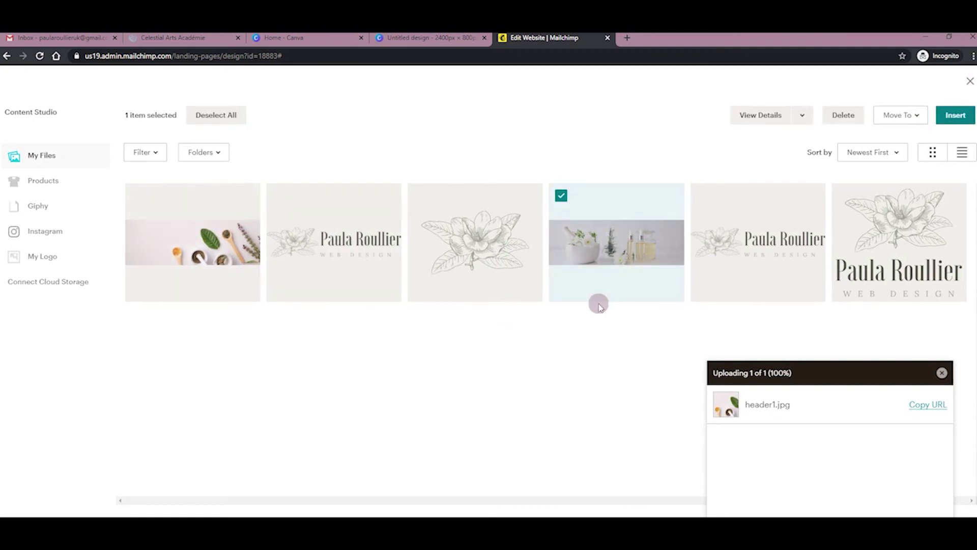
pyautogui.click(957, 116)
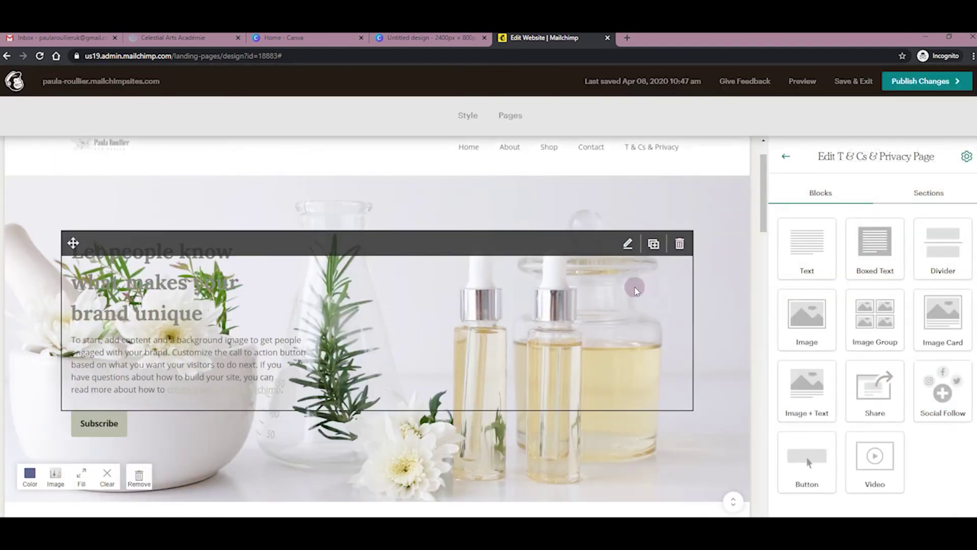
pyautogui.scroll(1, 407, 306)
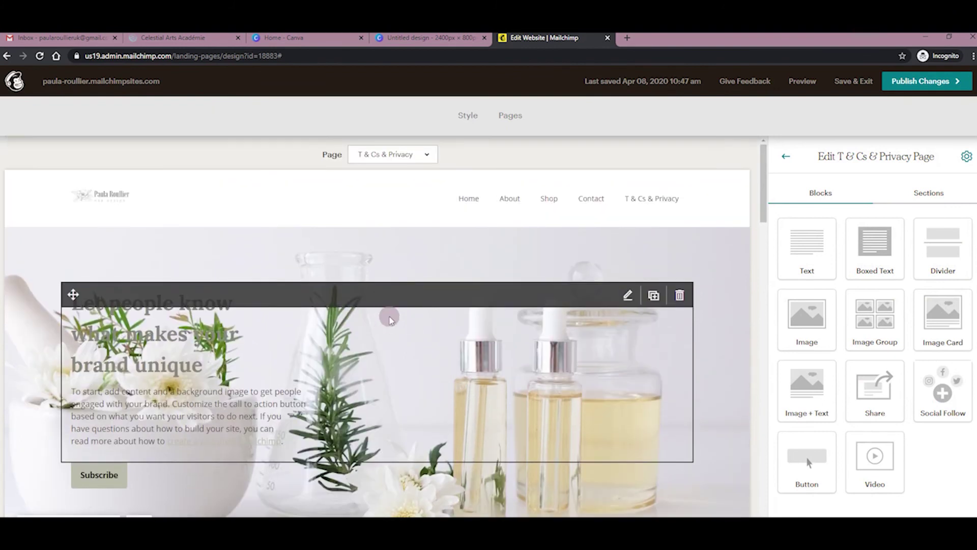
pyautogui.scroll(-2, 389, 320)
pyautogui.scroll(2, 474, 351)
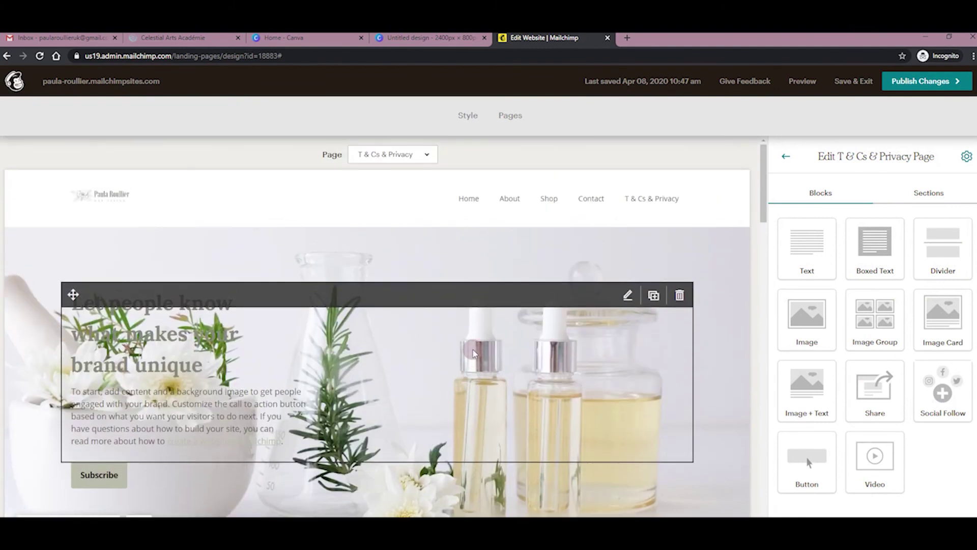
# Add a Boxed Text block to the hero section, between the introductory paragraph and the Subscribe button.
pyautogui.scroll(-1, 409, 388)
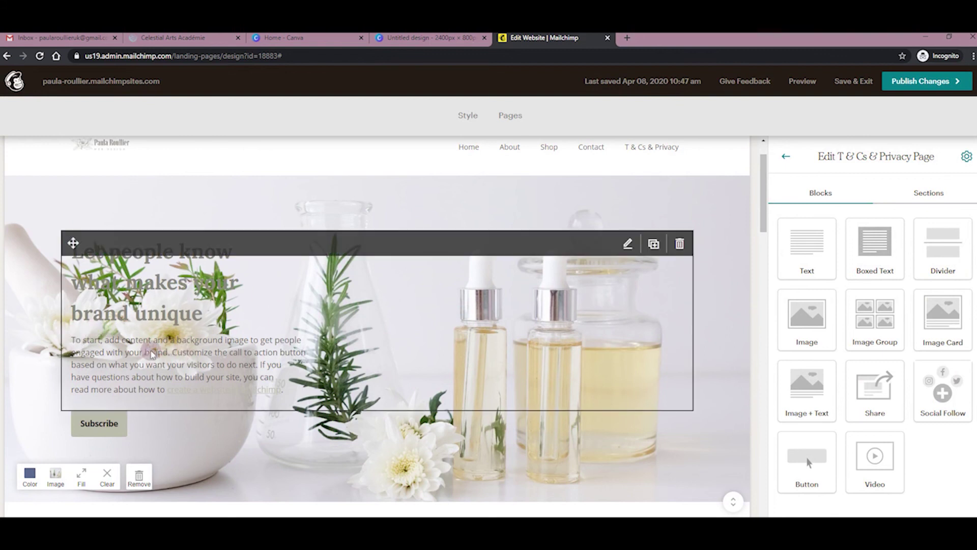
pyautogui.scroll(-1, 308, 345)
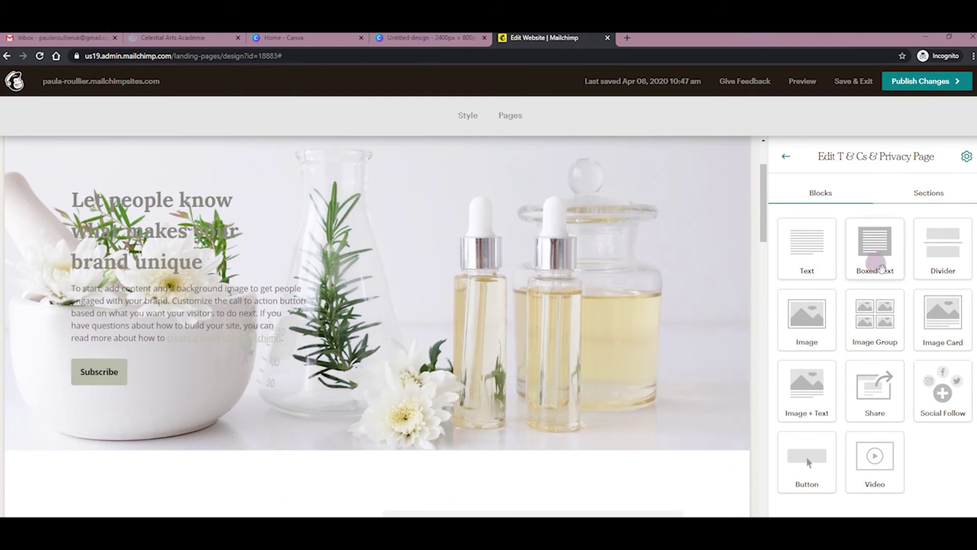
pyautogui.moveTo(878, 269); pyautogui.dragTo(585, 313)
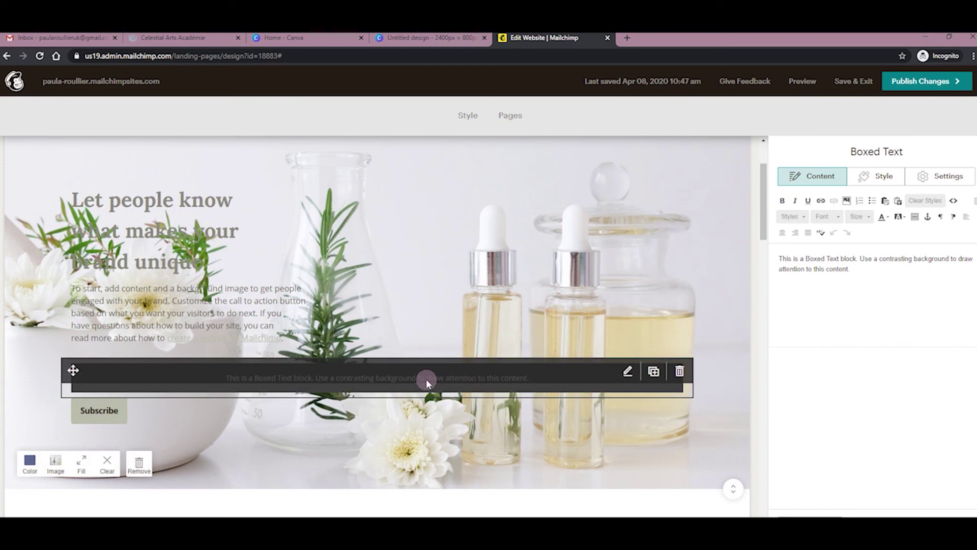
# Add five lines of filler text below the boxed text's default sentence, from "ksd jfgskj klgfsd lkgds" to "LFsjl;sj".
pyautogui.click(851, 279)
pyautogui.press('Return')
pyautogui.write('ksd jfgskj klgfsd lkgds')
pyautogui.press('Return')
pyautogui.write('LS JFKGL:DSjl;gj')
pyautogui.press('Return')
pyautogui.write('KLSfd g')
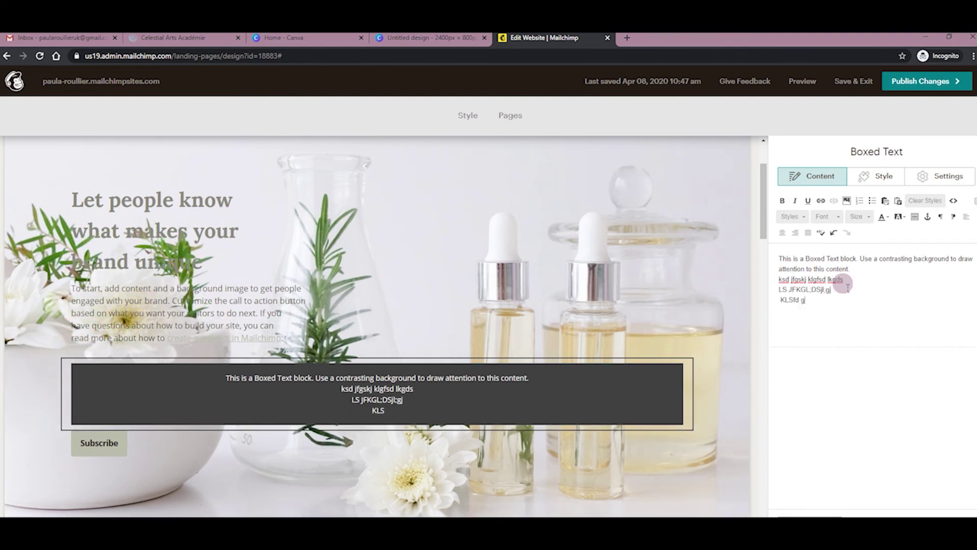
pyautogui.write('jsdlk;gjL:G')
pyautogui.press('Return')
pyautogui.write('LFAS:Jl;aj')
pyautogui.press('Return')
pyautogui.write('LFsjl;sj')
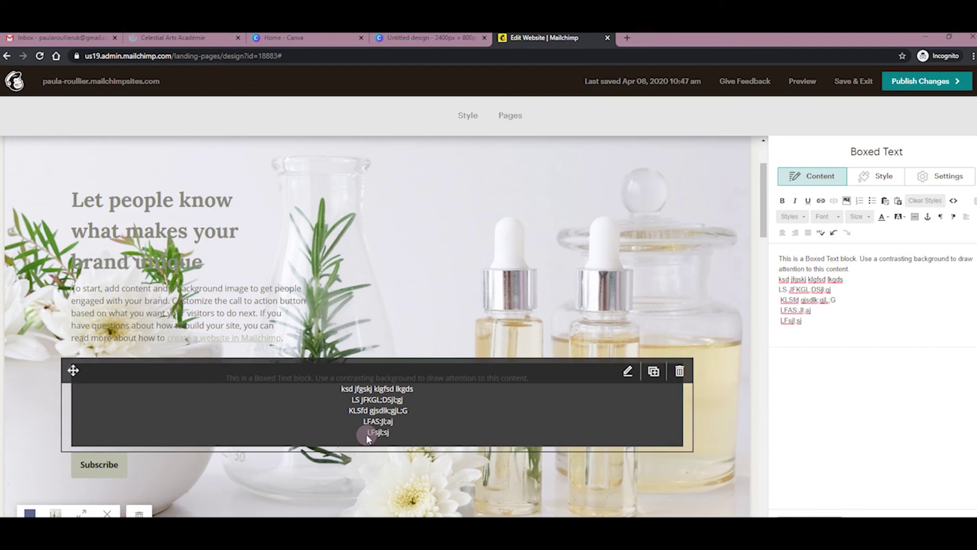